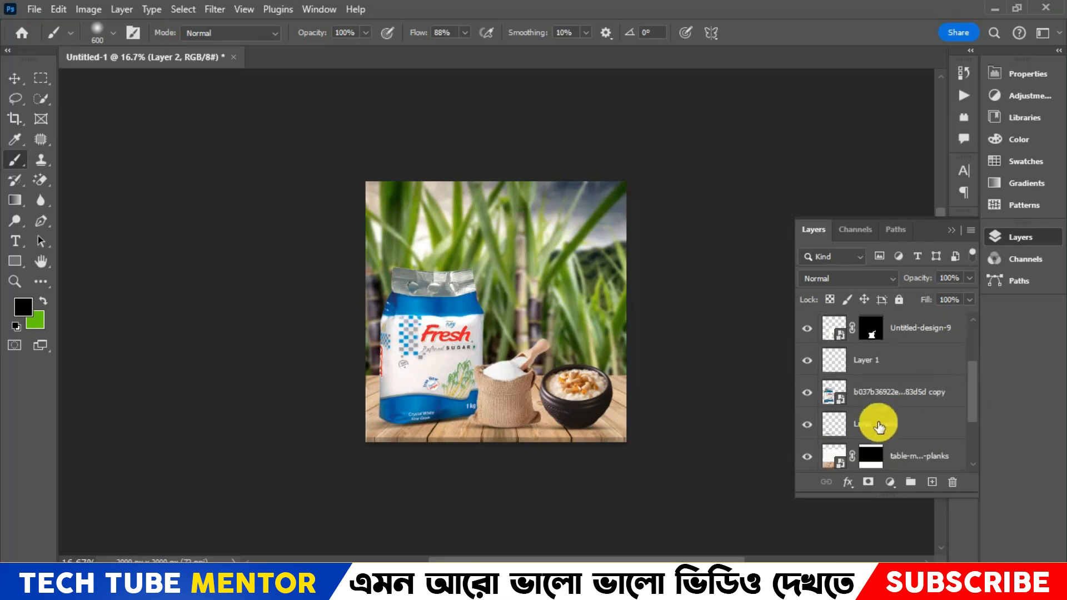
# Step: Select the sugar pack layer, b037b3692…83d5d copy, and open it in the Camera Raw Filter
pyautogui.click(807, 424)
pyautogui.click(16, 76)
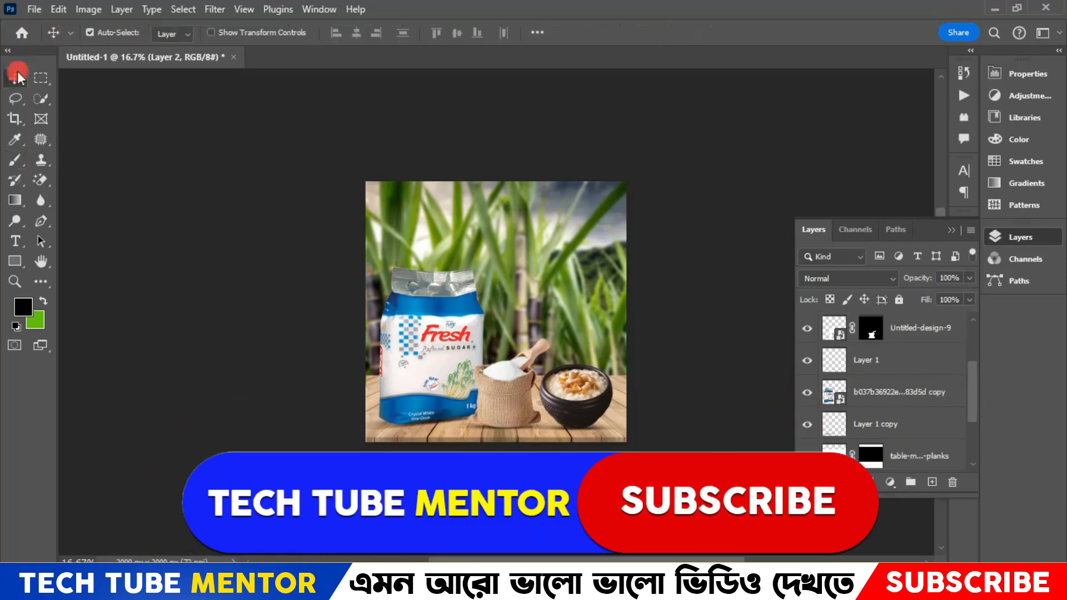
pyautogui.click(421, 358)
pyautogui.hotkey('ctrl', '+')
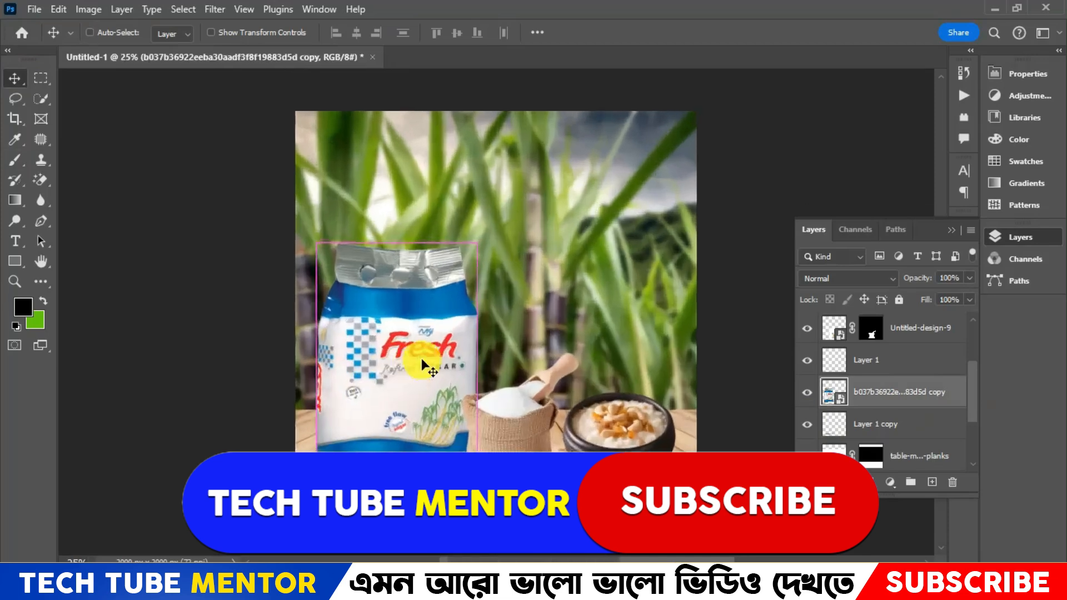
pyautogui.hotkey('ctrl', '+')
pyautogui.click(243, 9)
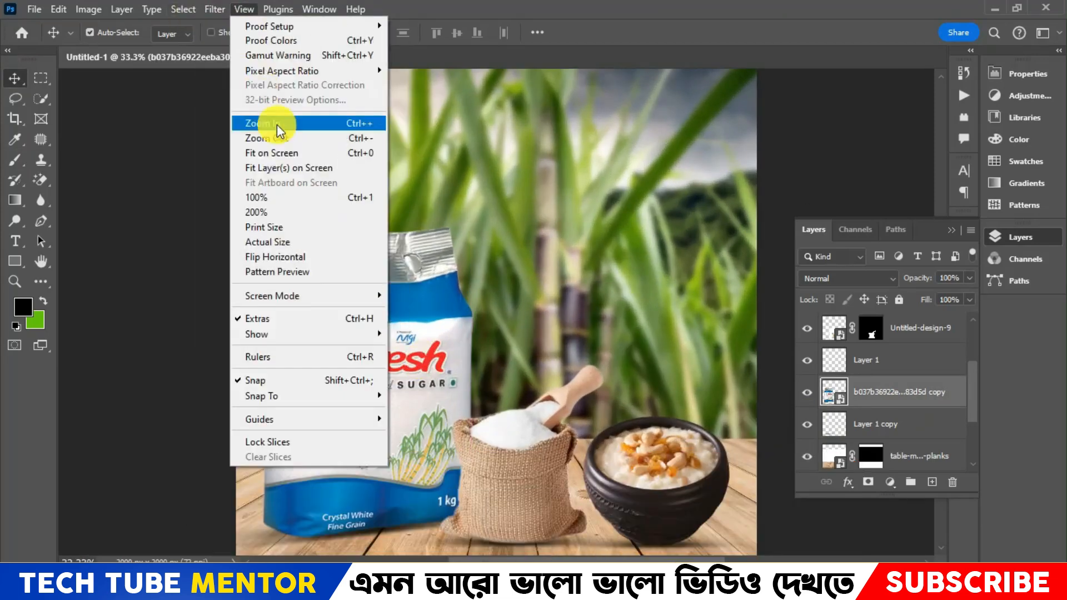
pyautogui.click(247, 130)
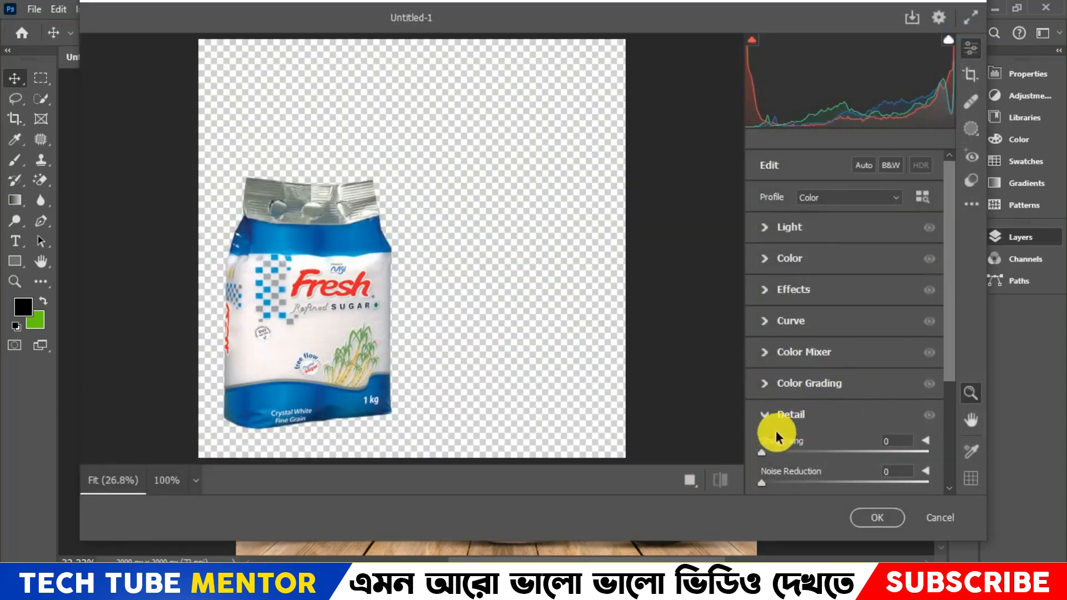
# Step: Sharpen the sugar pack in the Detail settings by setting Sharpening to about 58
pyautogui.click(766, 415)
pyautogui.click(766, 413)
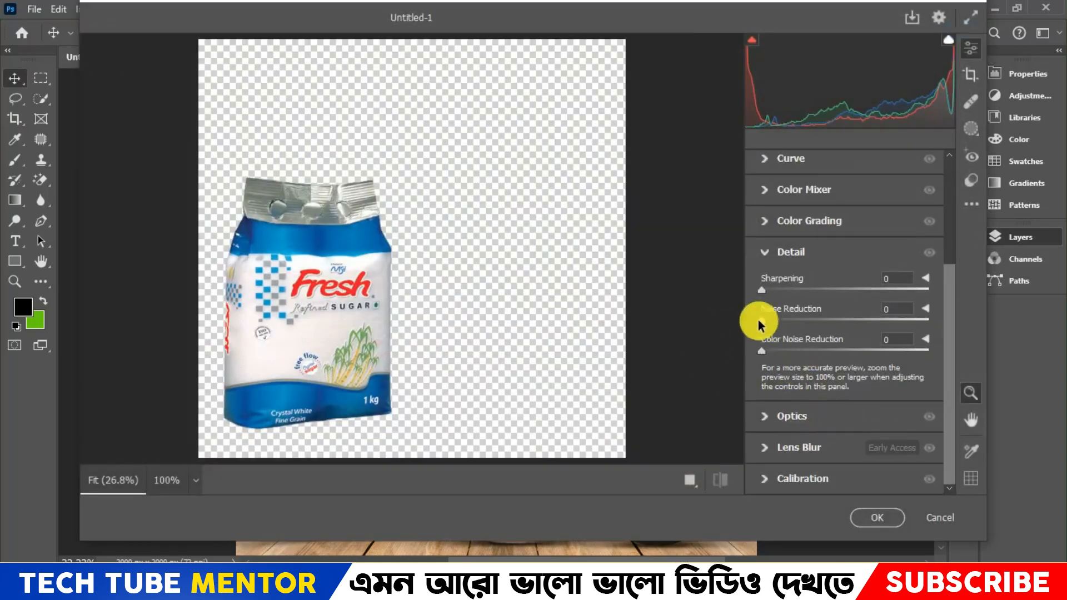
pyautogui.moveTo(764, 293); pyautogui.dragTo(802, 299)
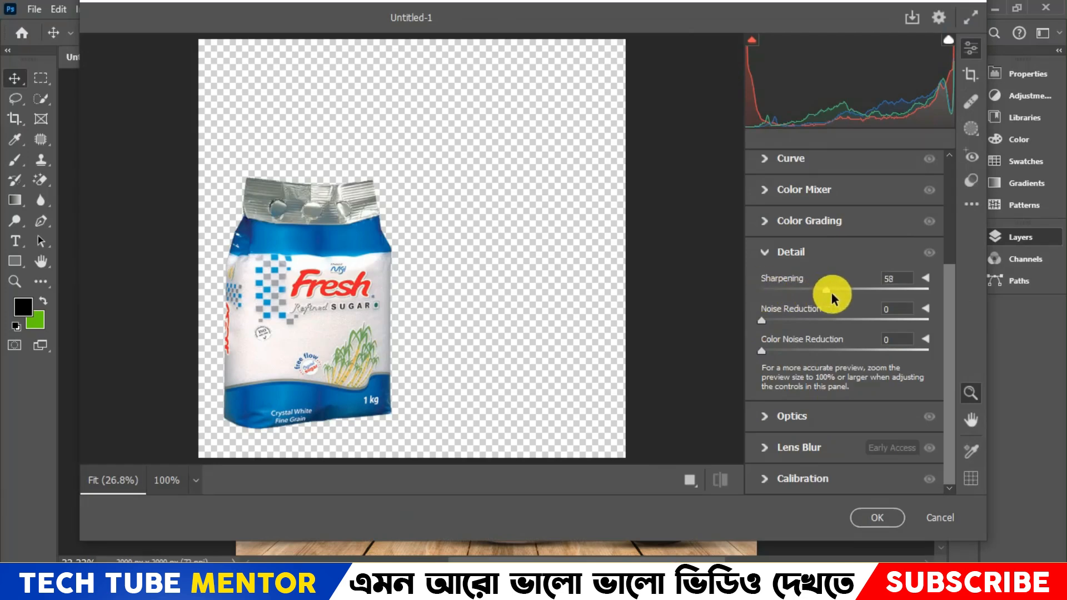
pyautogui.click(762, 252)
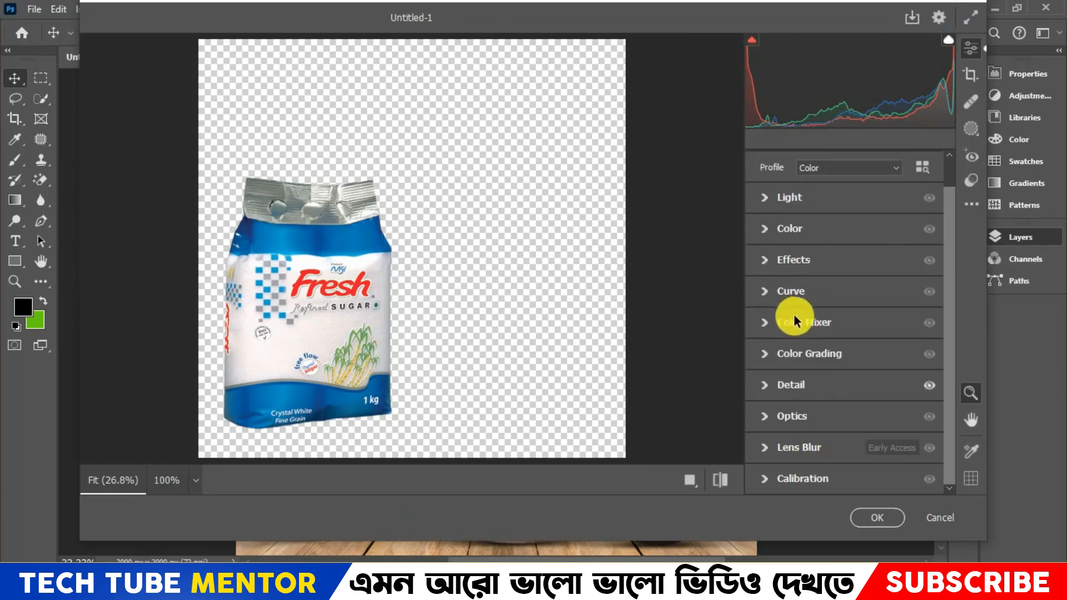
# Step: Set the sugar pack's temperature to -4, vibrance to +33 and saturation to about +27
pyautogui.scroll(1, 782, 230)
pyautogui.click(766, 259)
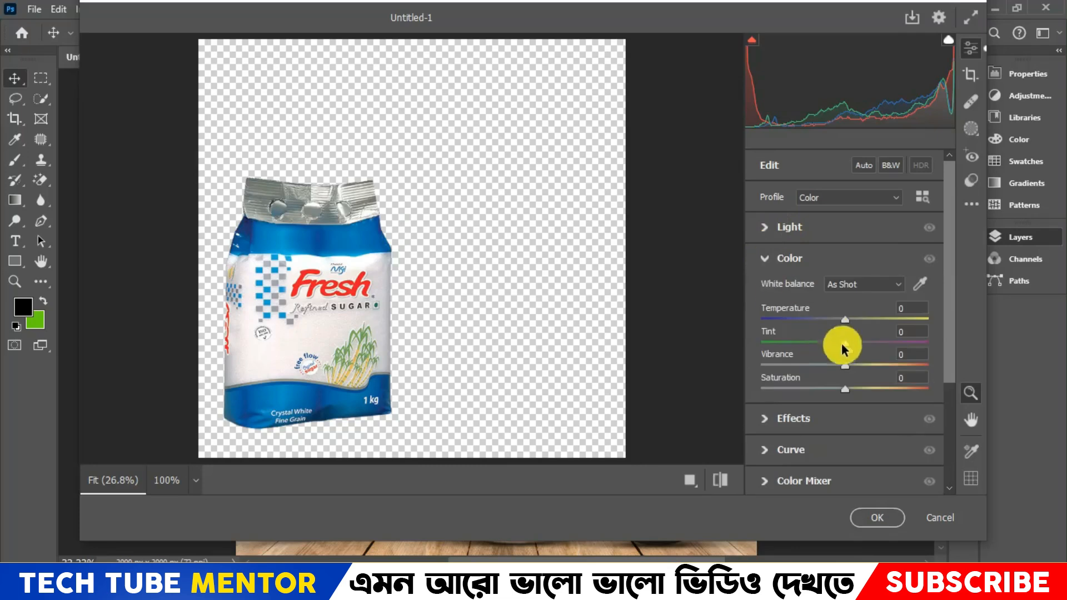
pyautogui.moveTo(844, 321)
pyautogui.mouseDown()
pyautogui.moveTo(832, 318)
pyautogui.moveTo(842, 319)
pyautogui.mouseUp()
pyautogui.moveTo(845, 389); pyautogui.dragTo(871, 386)
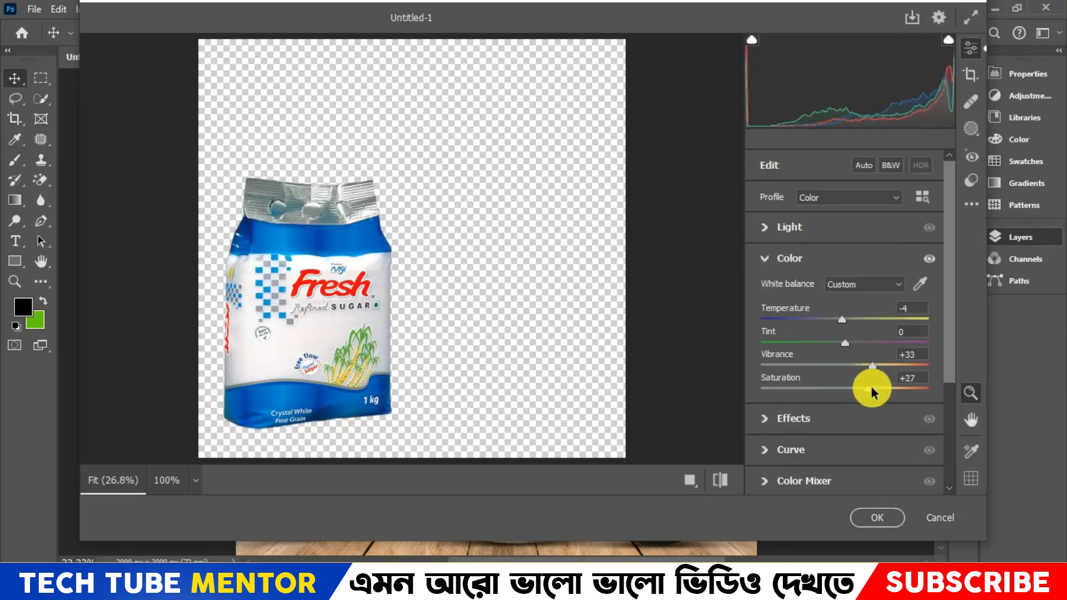
pyautogui.click(772, 258)
# Step: Adjust the sugar pack's Light values, including exposure and whites
pyautogui.click(774, 227)
pyautogui.moveTo(844, 262); pyautogui.dragTo(845, 333)
pyautogui.moveTo(845, 356)
pyautogui.mouseDown()
pyautogui.moveTo(856, 380)
pyautogui.moveTo(844, 345)
pyautogui.mouseUp()
pyautogui.click(766, 229)
# Step: Set the sugar pack's texture to about +7 and clarity to -5, compare with the default settings, and apply the filter
pyautogui.click(767, 289)
pyautogui.moveTo(847, 323); pyautogui.dragTo(853, 324)
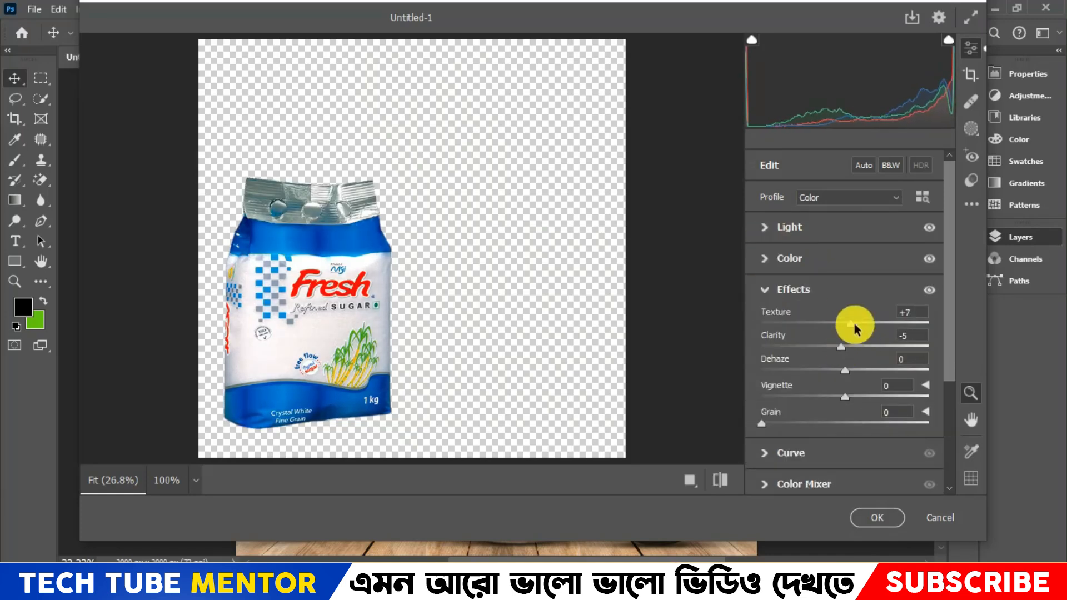
pyautogui.click(722, 480)
pyautogui.click(721, 480)
pyautogui.click(881, 518)
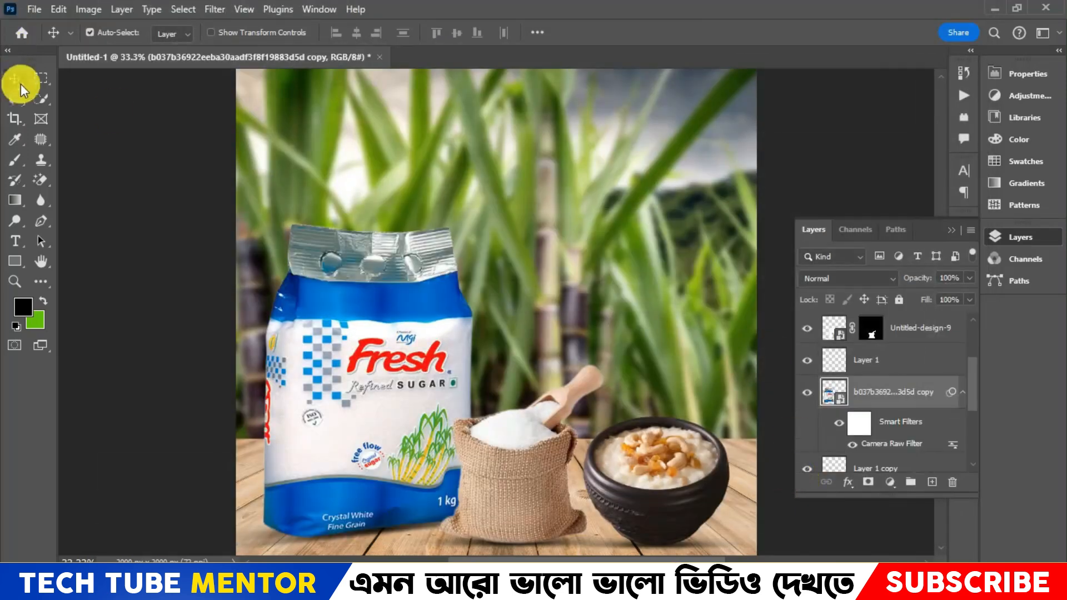
# Step: Open the sugar sack layer in the Camera Raw Filter and set exposure to -0.40 and highlights to +21
pyautogui.press('space')
pyautogui.moveTo(629, 324); pyautogui.dragTo(631, 221)
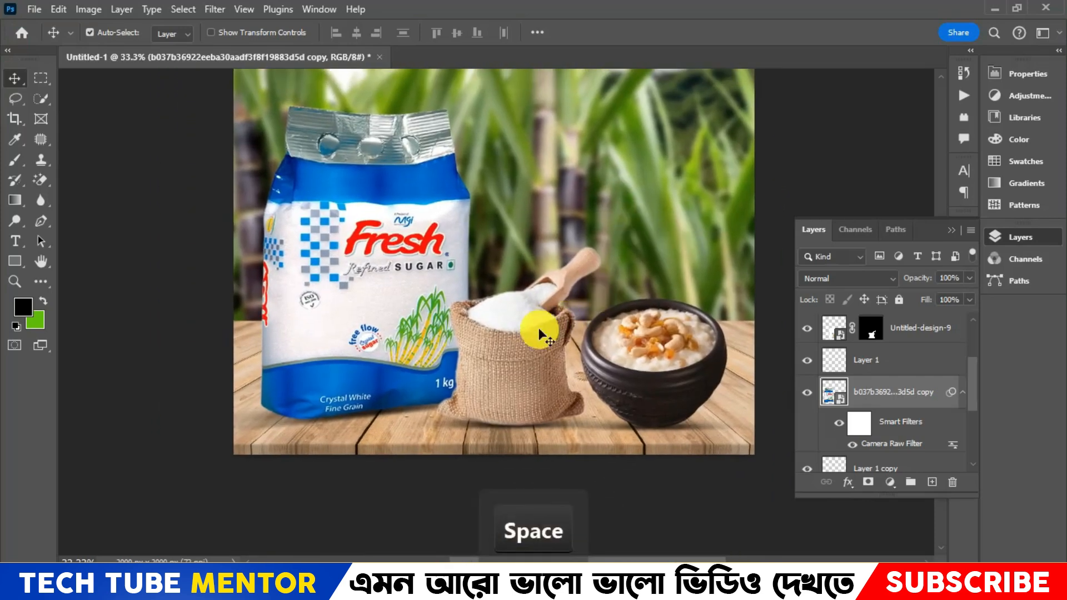
pyautogui.click(528, 359)
pyautogui.click(232, 8)
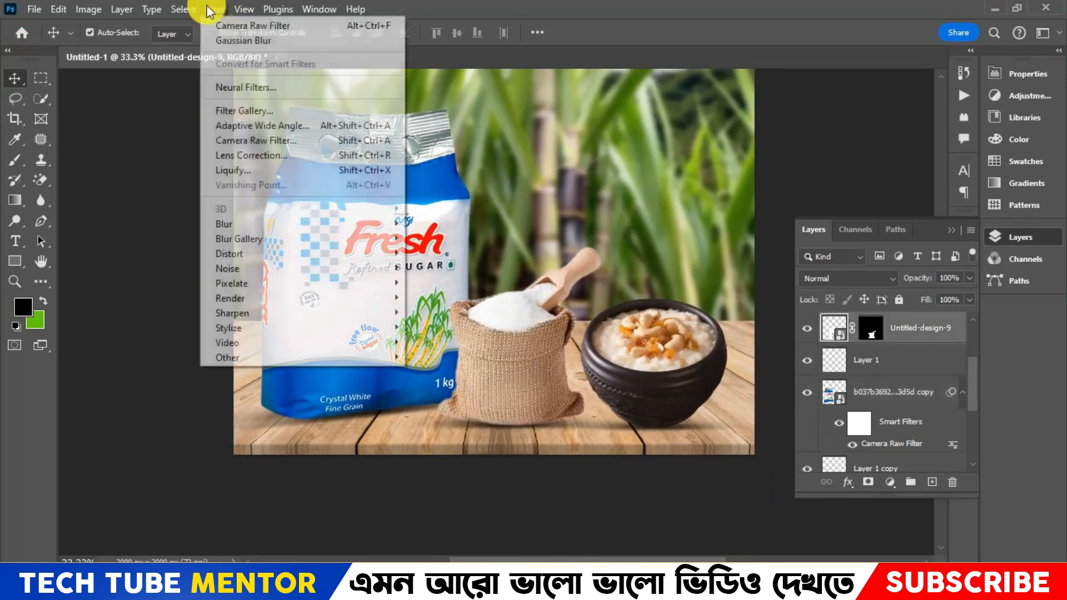
pyautogui.click(261, 139)
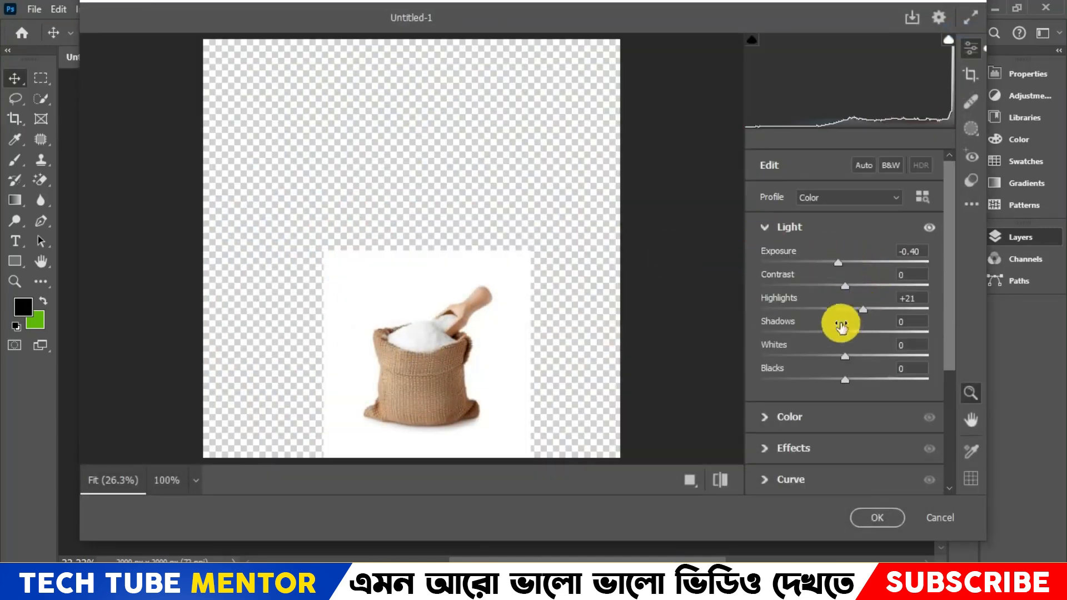
pyautogui.click(767, 231)
# Step: Set the sugar sack's texture to +20 and dehaze to +23, compare with the default settings, and apply the filter
pyautogui.click(792, 289)
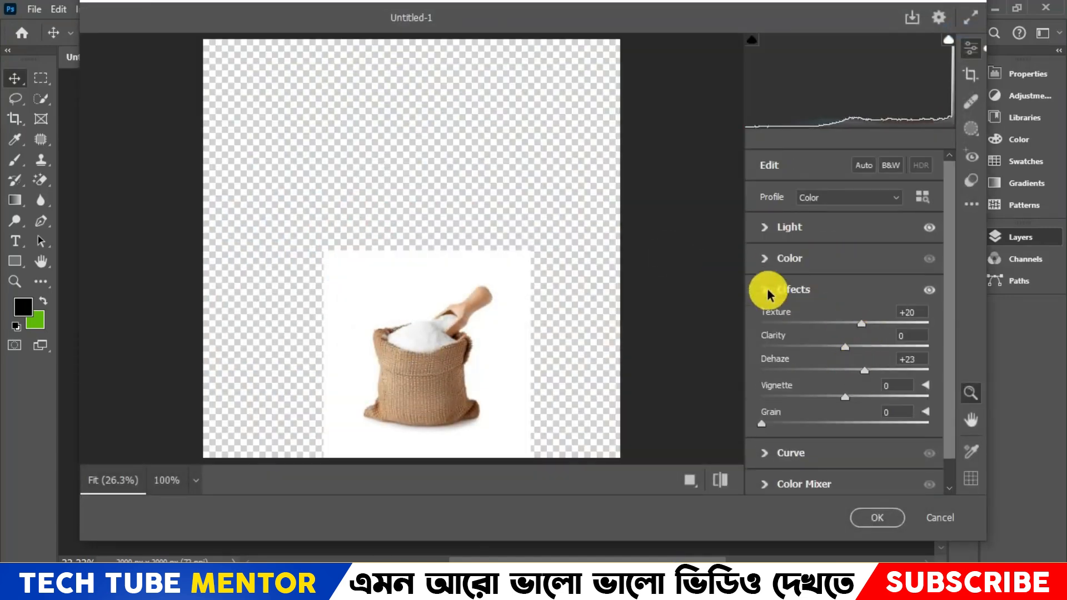
pyautogui.scroll(-5, 767, 288)
pyautogui.click(720, 481)
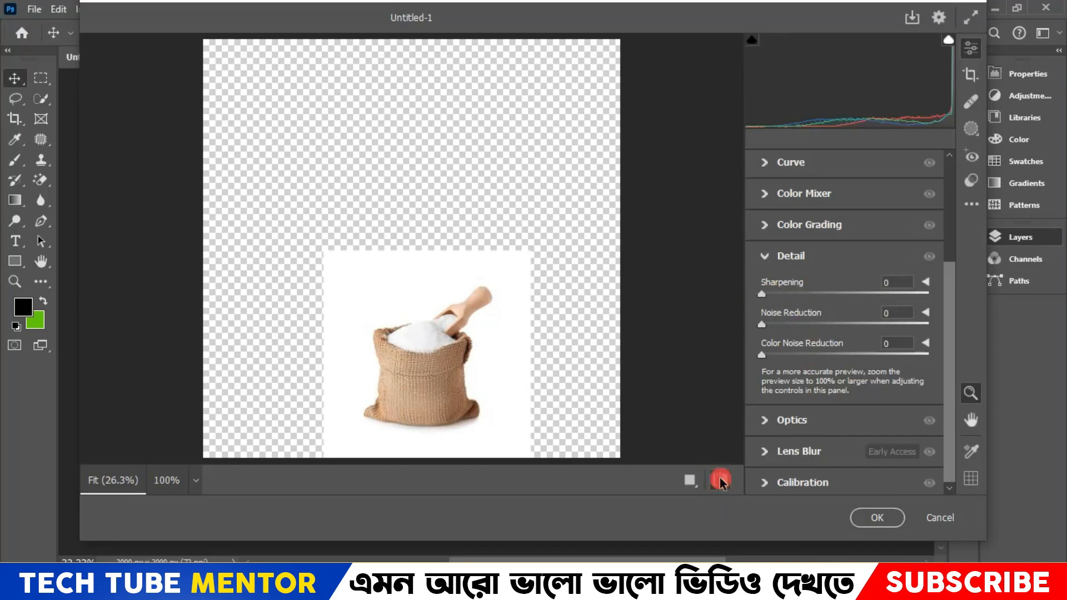
pyautogui.click(877, 516)
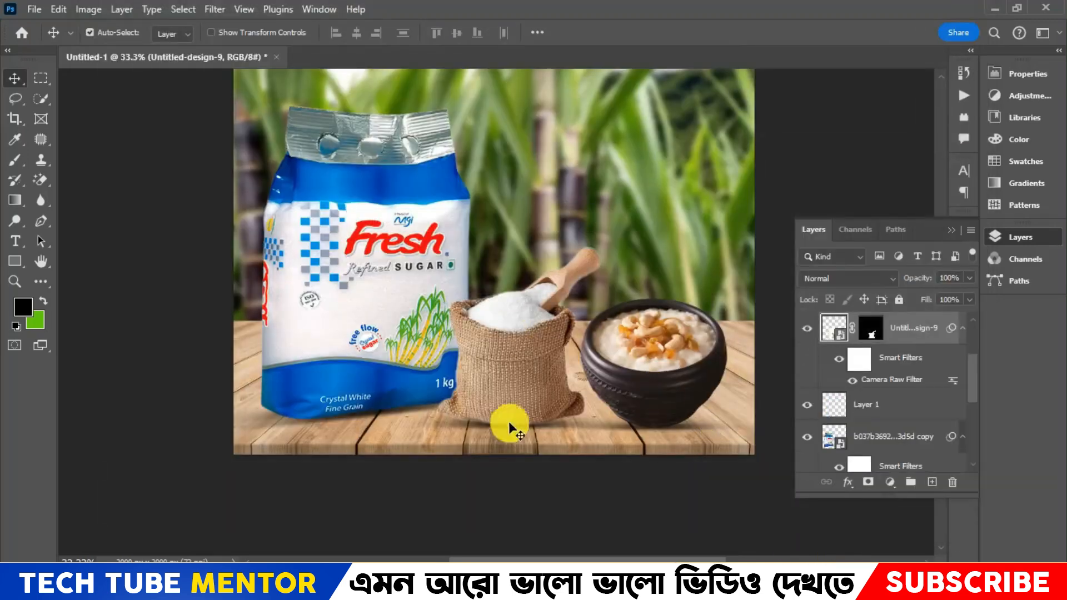
# Step: Open the dessert bowl layer in the Camera Raw Filter and set Sharpening to 60
pyautogui.click(645, 393)
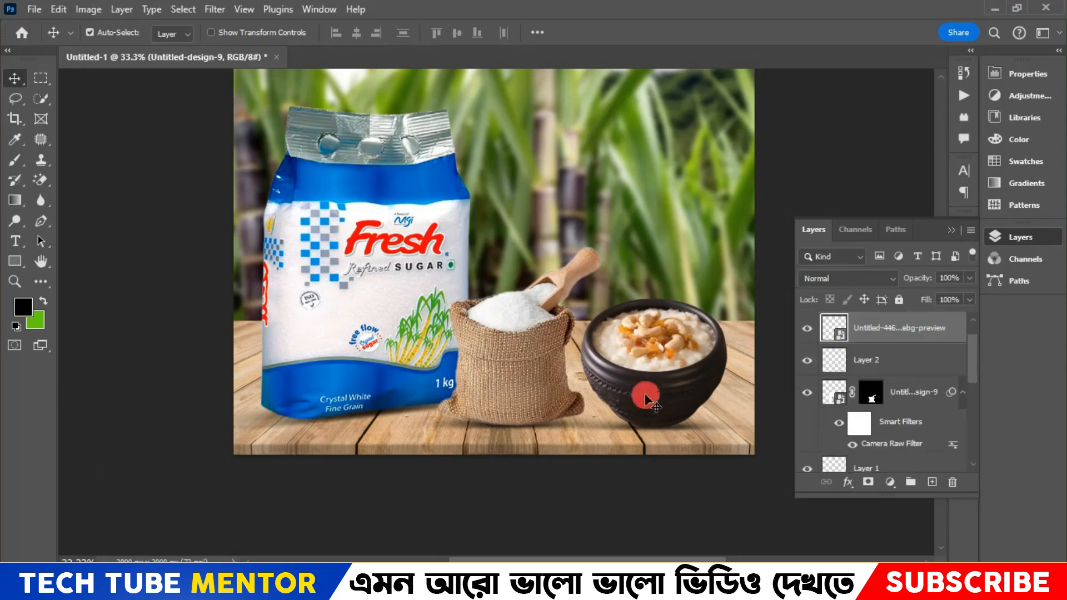
pyautogui.click(216, 10)
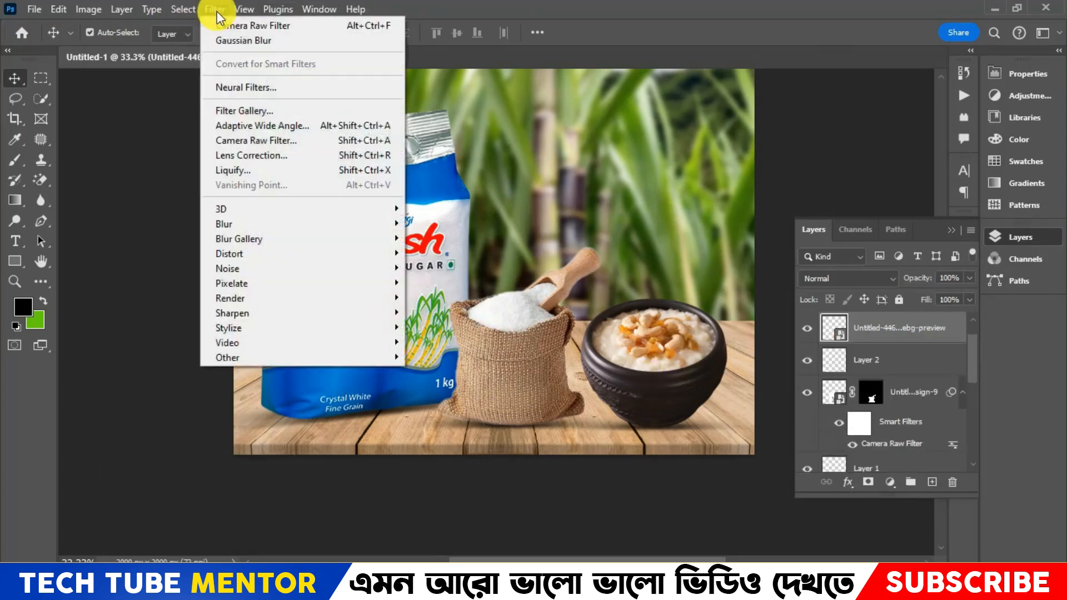
pyautogui.click(269, 145)
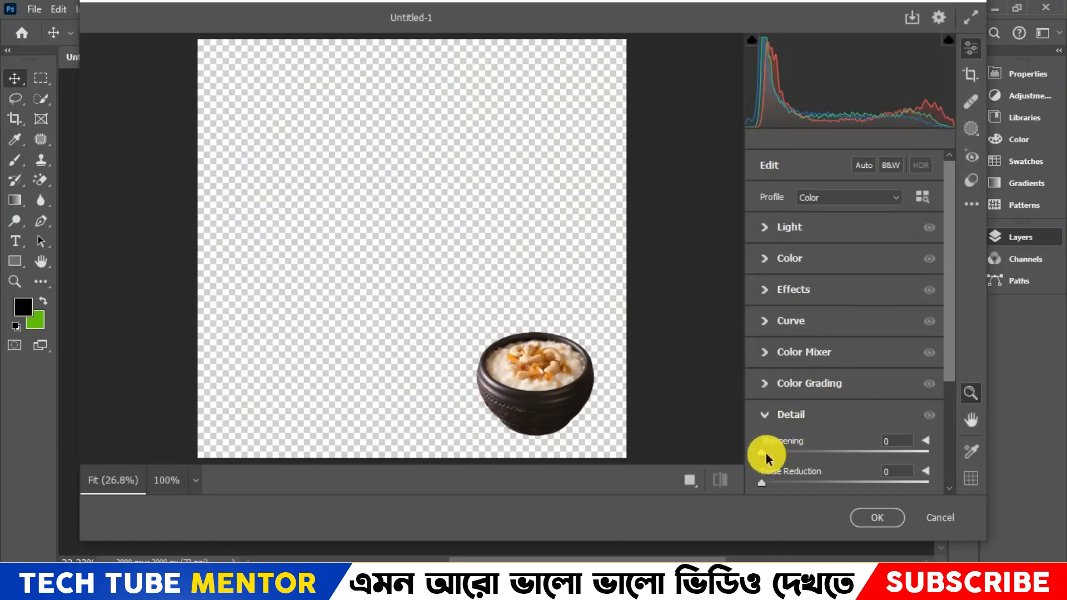
pyautogui.moveTo(827, 459); pyautogui.dragTo(828, 459)
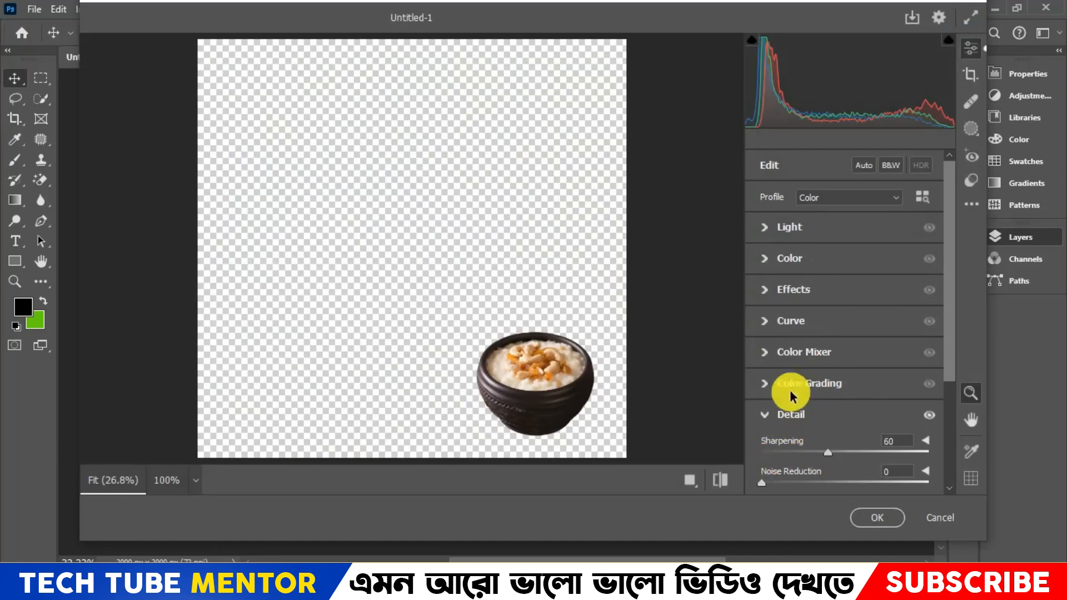
# Step: Slightly raise the dessert bowl's exposure and contrast in the Light settings
pyautogui.click(761, 237)
pyautogui.moveTo(845, 263); pyautogui.dragTo(850, 262)
pyautogui.moveTo(845, 285); pyautogui.dragTo(847, 288)
pyautogui.click(771, 237)
# Step: Adjust the dessert bowl's temperature and vibrance, apply the filter, and collapse the smart filter lists of the bowl and sack layers
pyautogui.click(789, 256)
pyautogui.moveTo(845, 367); pyautogui.dragTo(858, 361)
pyautogui.moveTo(833, 316); pyautogui.dragTo(856, 316)
pyautogui.click(877, 517)
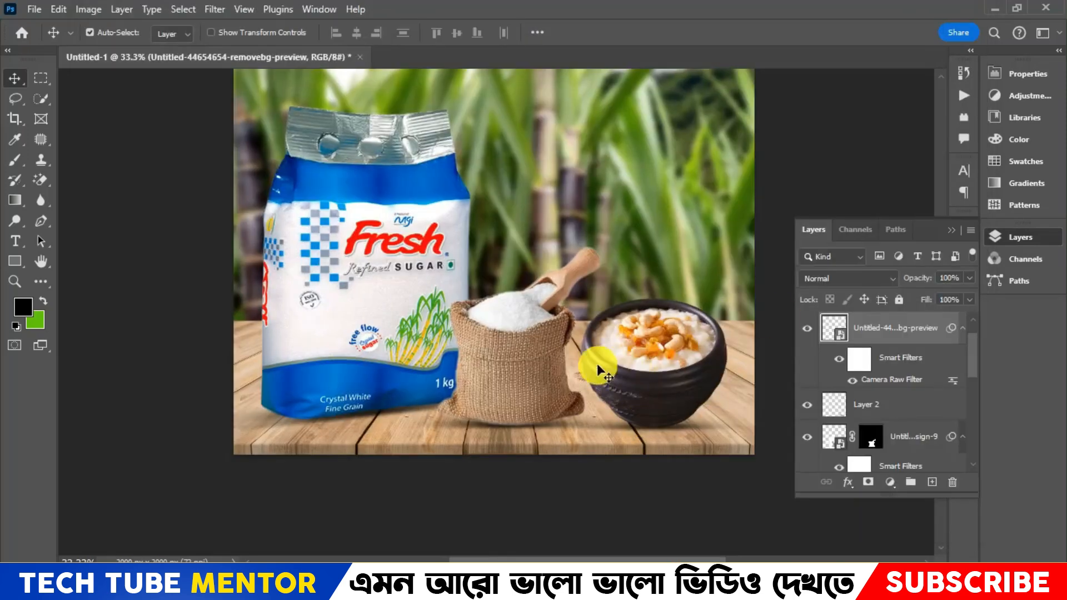
pyautogui.click(963, 328)
pyautogui.click(962, 392)
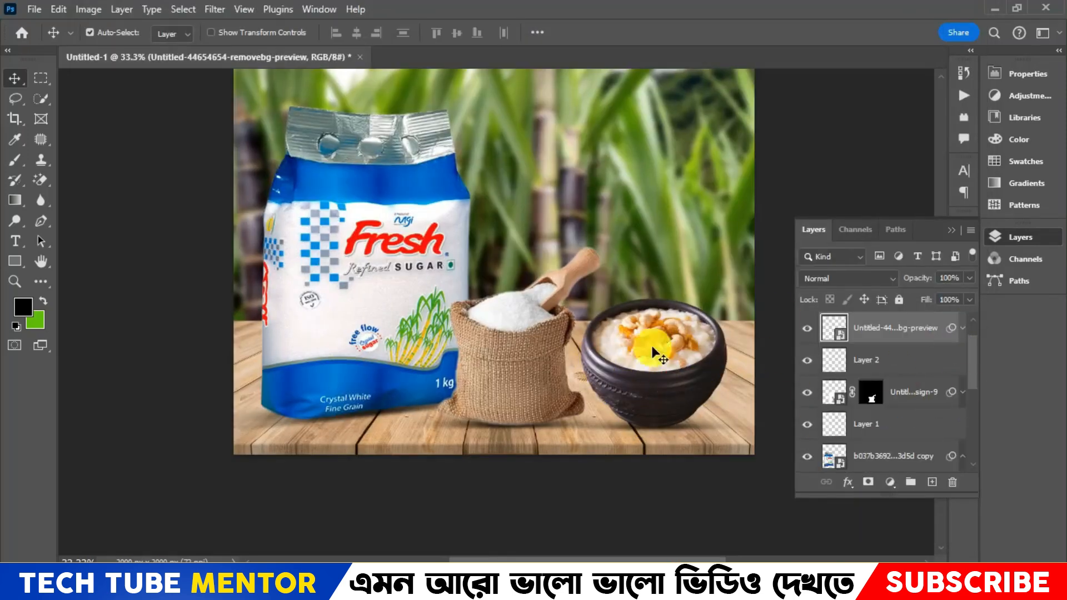
# Step: Apply the Camera Raw Filter to the sugarcane background layer with temperature about +5 and raised vibrance and saturation
pyautogui.click(678, 184)
pyautogui.click(214, 9)
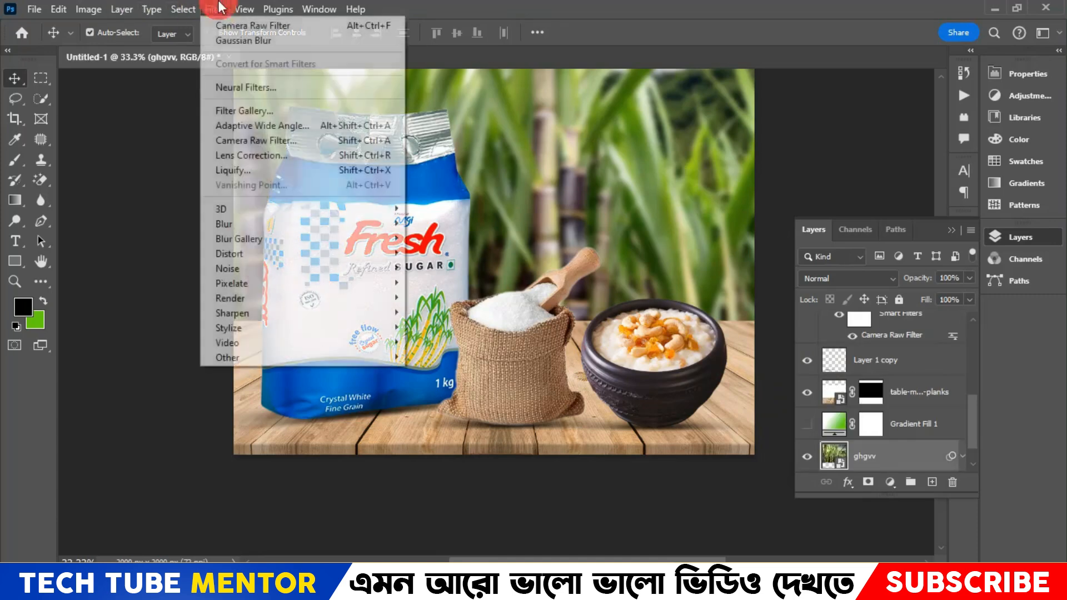
pyautogui.click(246, 141)
pyautogui.moveTo(845, 321); pyautogui.dragTo(848, 321)
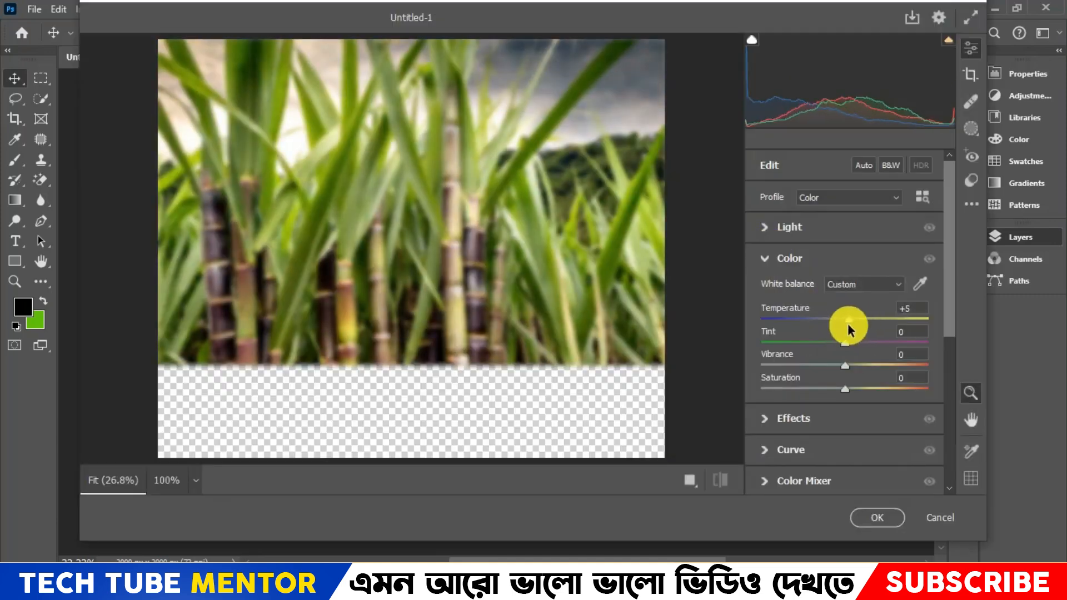
pyautogui.moveTo(845, 387); pyautogui.dragTo(860, 371)
pyautogui.click(765, 259)
pyautogui.click(767, 289)
pyautogui.click(865, 517)
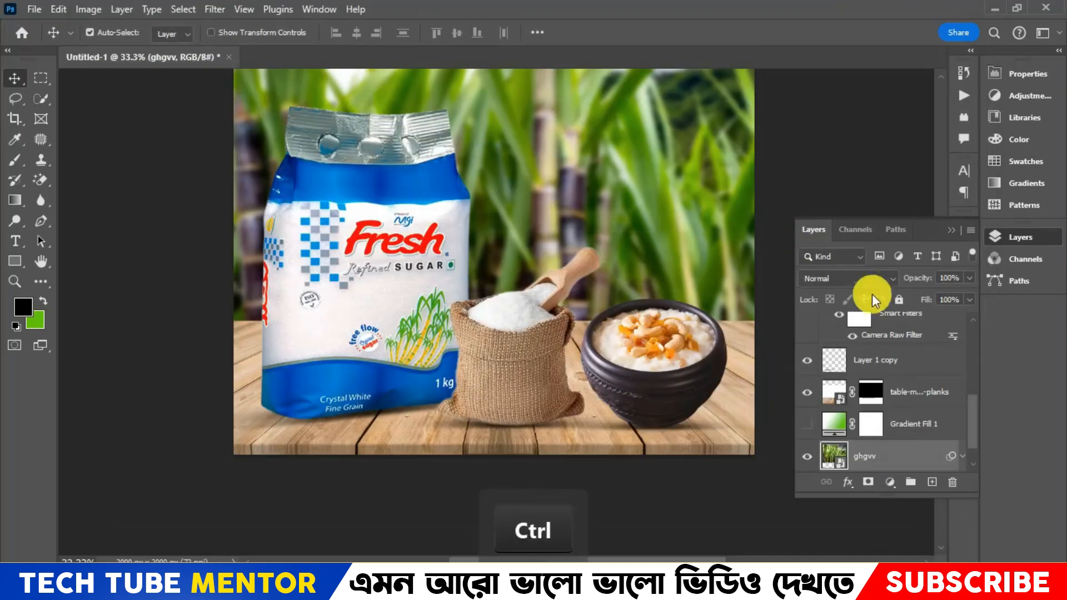
# Step: Open the wooden table layer in the Camera Raw Filter and set texture to +24, dehaze to +4 and vignette to -47
pyautogui.click(912, 404)
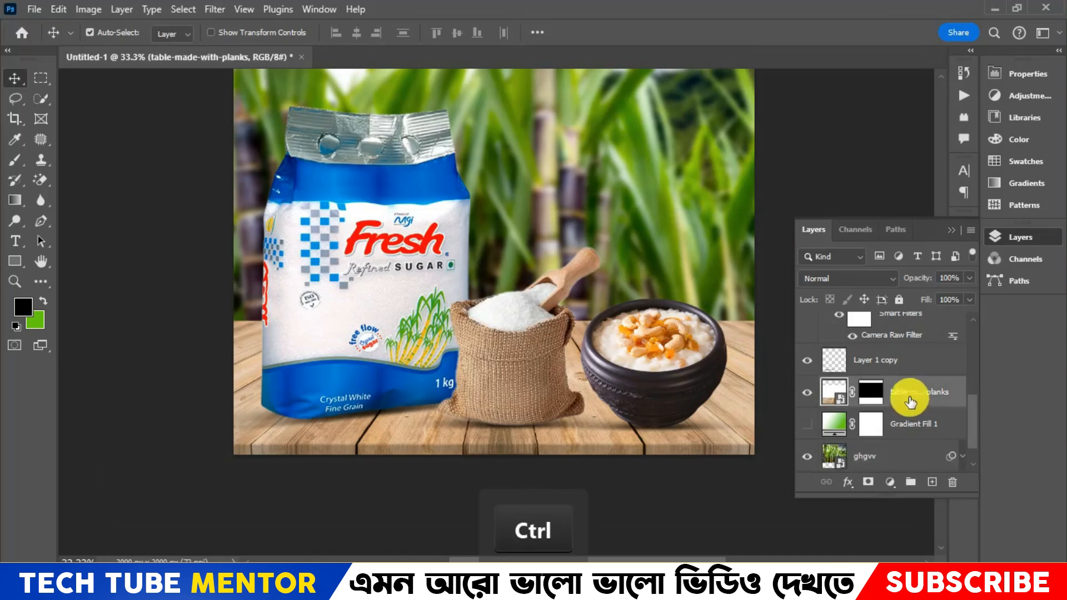
pyautogui.click(215, 10)
pyautogui.click(258, 140)
pyautogui.moveTo(853, 371); pyautogui.dragTo(808, 381)
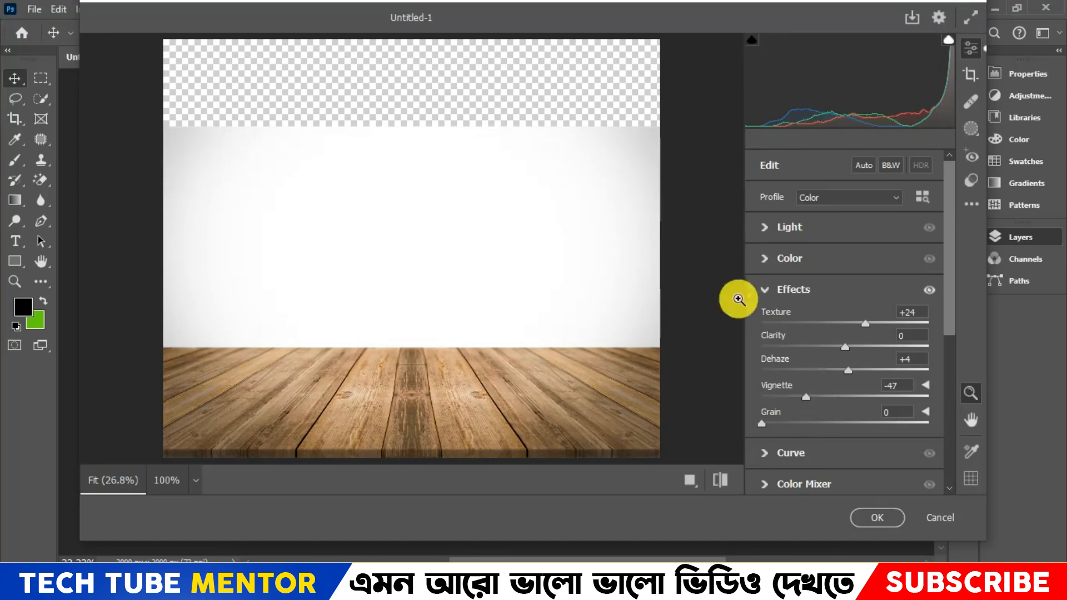
# Step: Set the table's contrast to -28, shadows to -24, whites to -42 and blacks to -26, compare with the default settings, and apply the filter
pyautogui.click(789, 227)
pyautogui.moveTo(824, 285); pyautogui.dragTo(822, 286)
pyautogui.moveTo(856, 334); pyautogui.dragTo(824, 382)
pyautogui.click(724, 485)
pyautogui.click(724, 486)
pyautogui.click(725, 485)
pyautogui.click(724, 486)
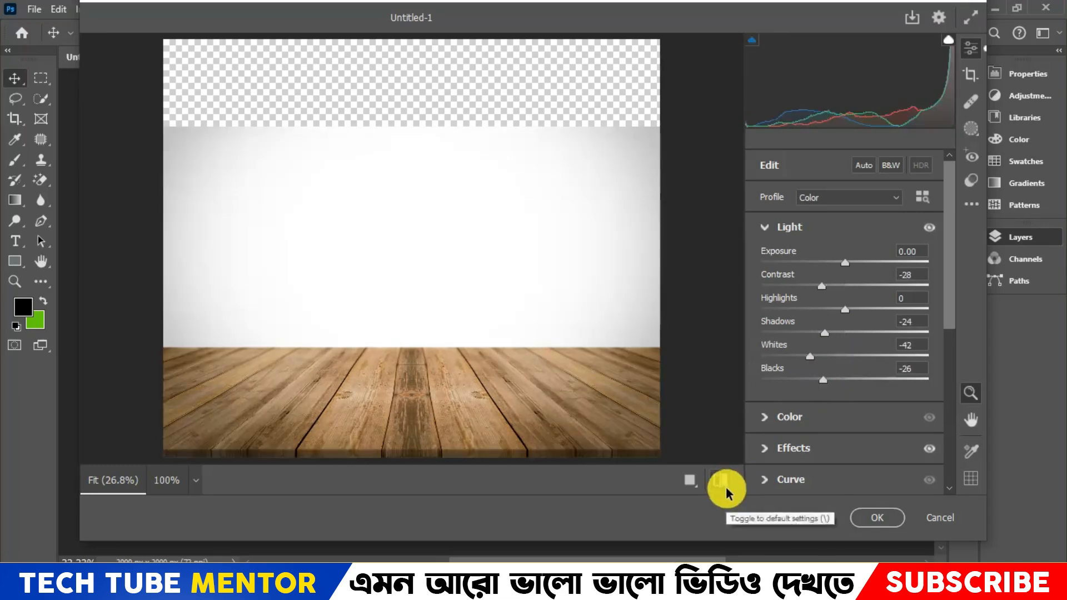
pyautogui.click(855, 519)
# Step: Toggle the table's Camera Raw smart filter for comparison, reopen it, and set shadows to about -22 and whites and blacks to 0
pyautogui.click(852, 445)
pyautogui.click(852, 445)
pyautogui.doubleClick(877, 445)
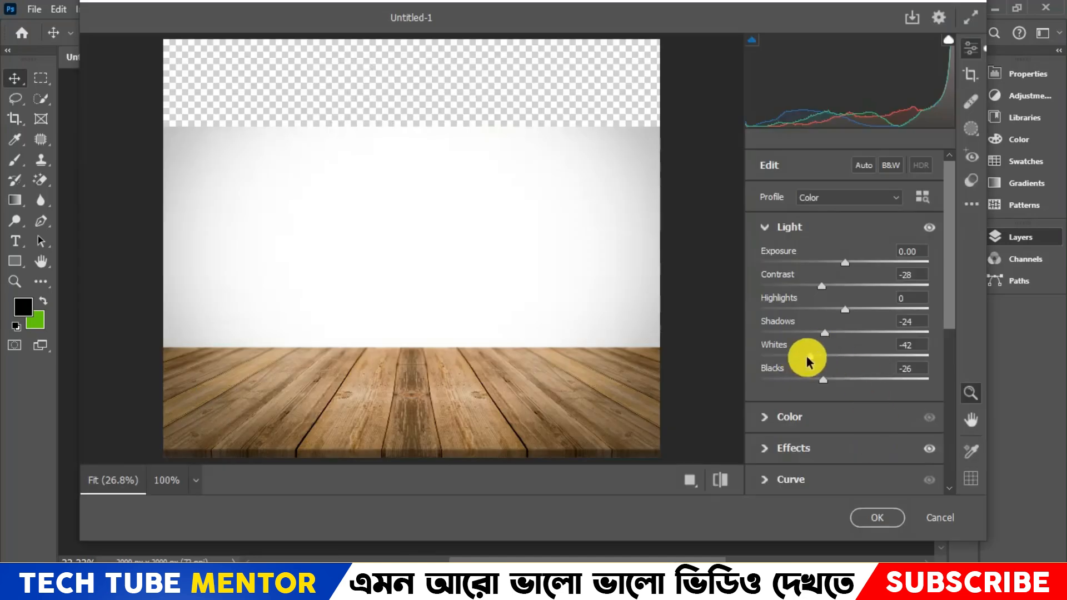
pyautogui.moveTo(807, 356); pyautogui.dragTo(833, 355)
pyautogui.click(910, 344)
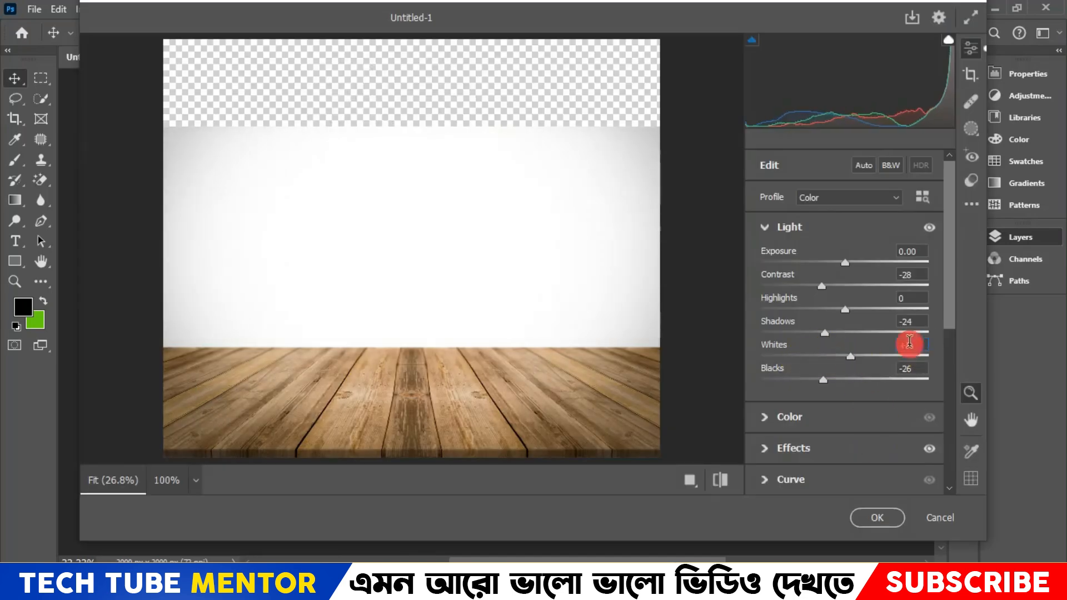
pyautogui.write('0')
pyautogui.click(912, 368)
pyautogui.write('0')
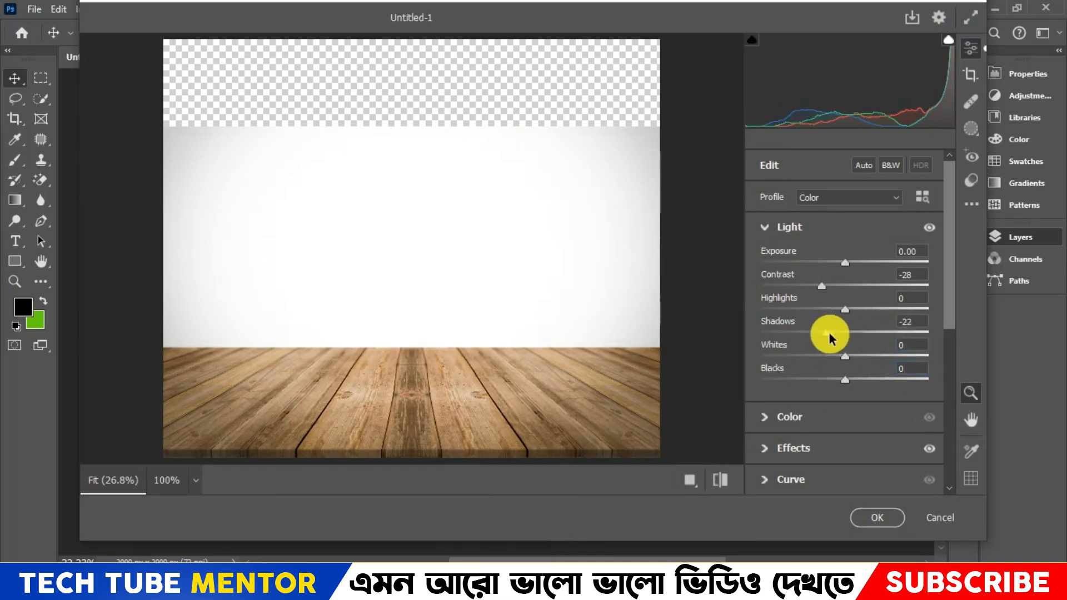
pyautogui.click(877, 517)
# Step: Try nudging the wooden table layer to the right and undo the move
pyautogui.hotkey('ctrl', '0')
pyautogui.hotkey('ctrl', '-')
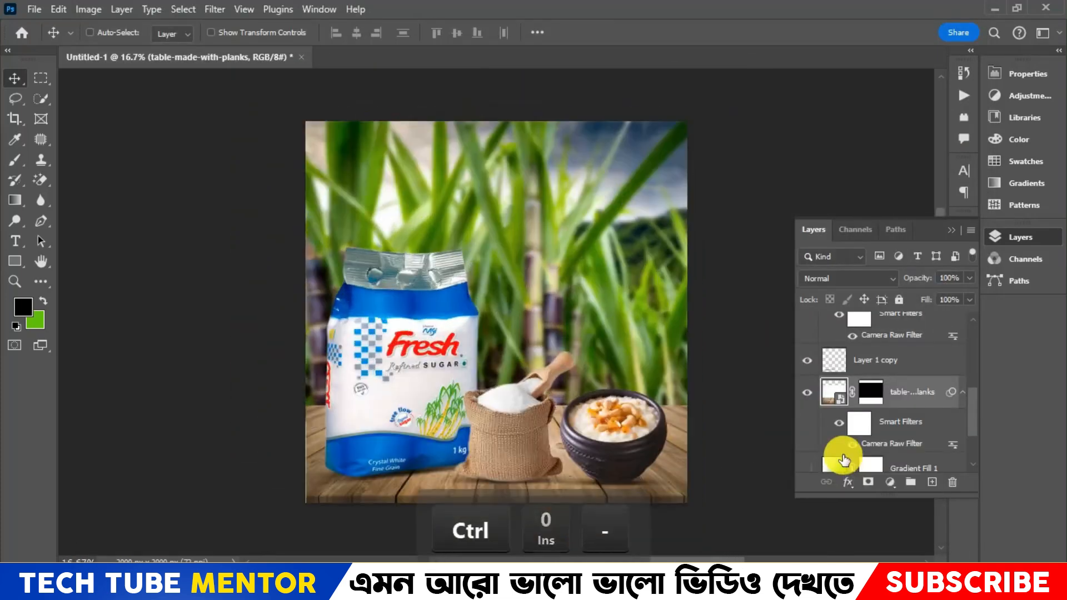
pyautogui.press('Right')
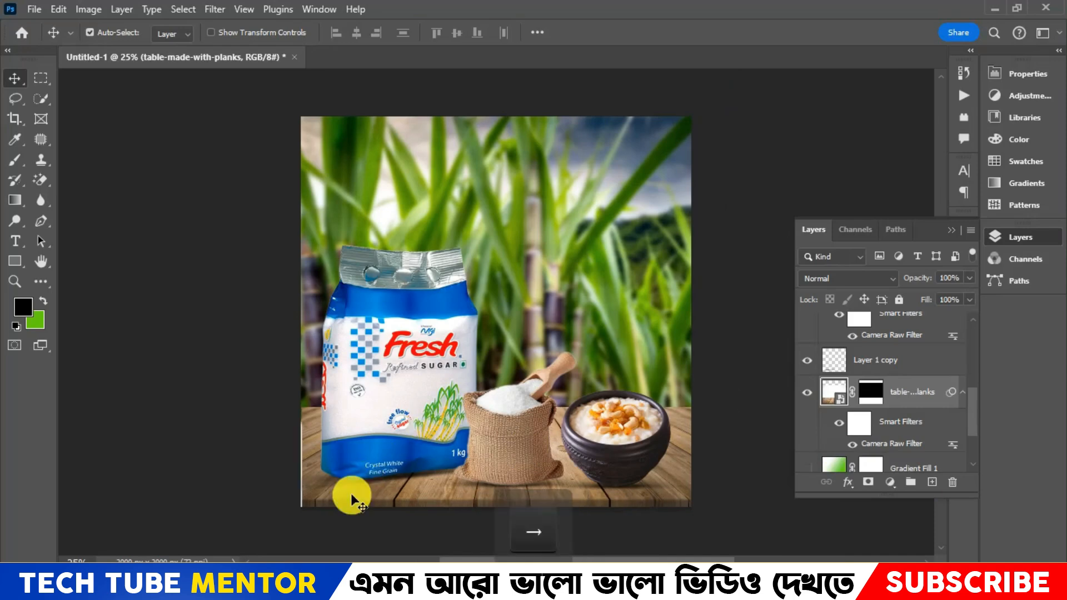
pyautogui.hotkey('ctrl', 'z')
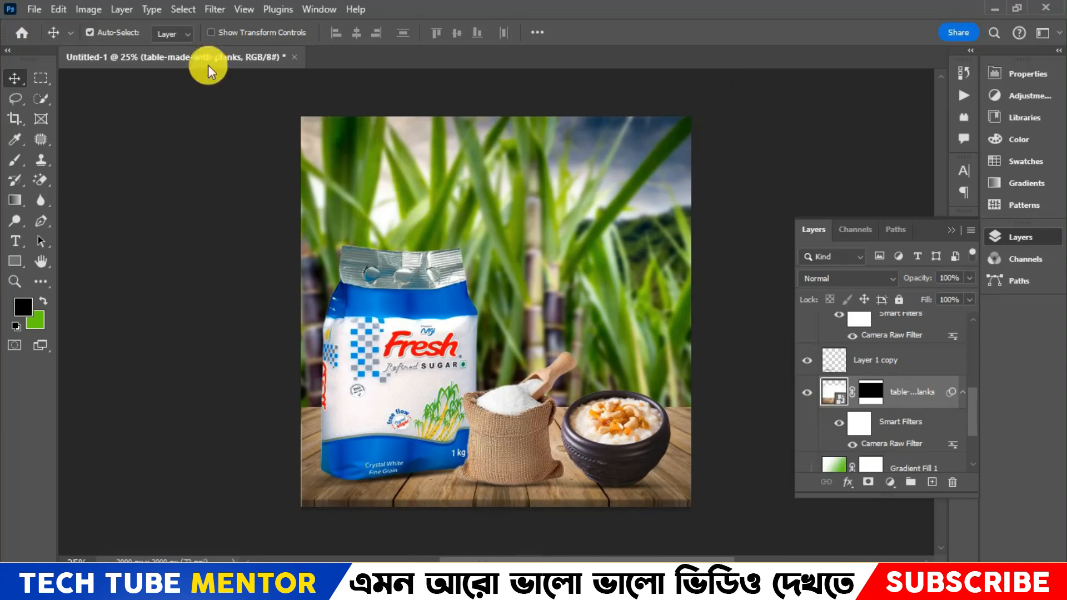
# Step: Place the Fresh logo image "1" as an embedded object, scale it to 182.25%, and position it in the upper right of the design
pyautogui.click(39, 10)
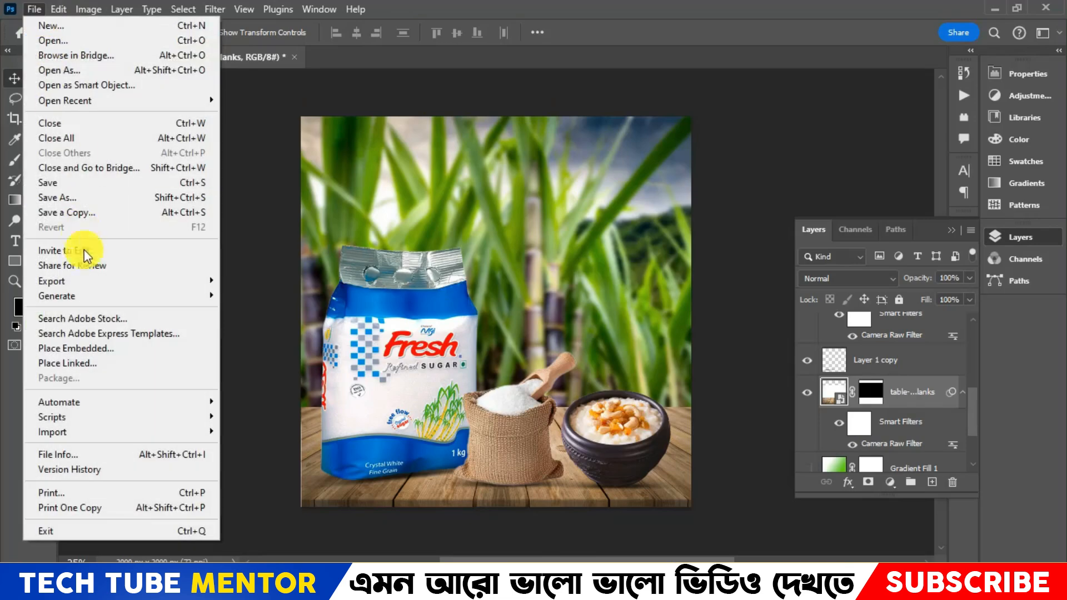
pyautogui.click(154, 348)
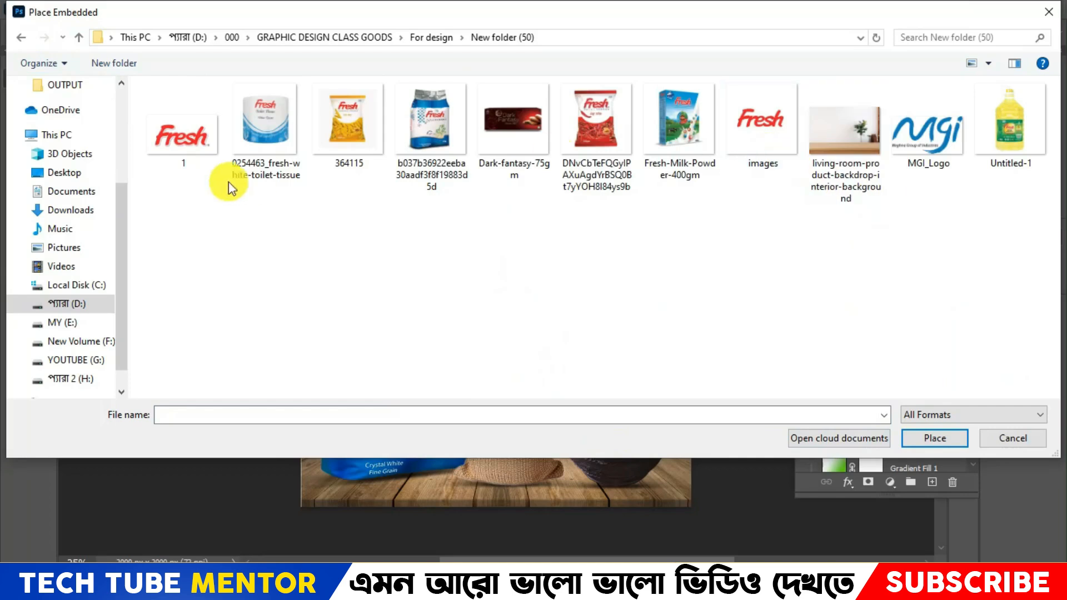
pyautogui.doubleClick(185, 132)
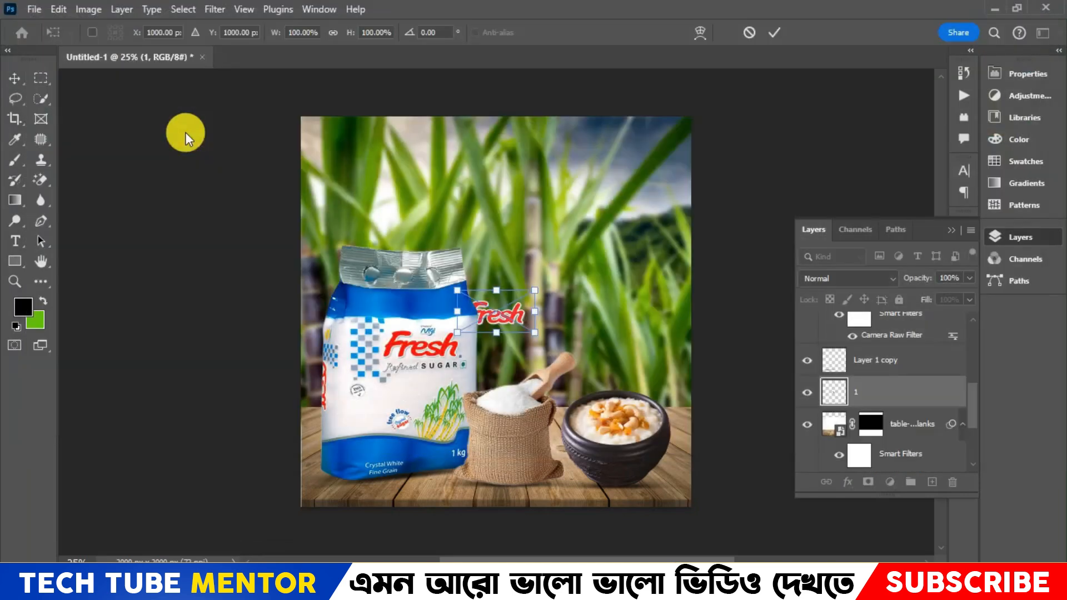
pyautogui.moveTo(514, 321); pyautogui.dragTo(625, 232)
pyautogui.press('Left')
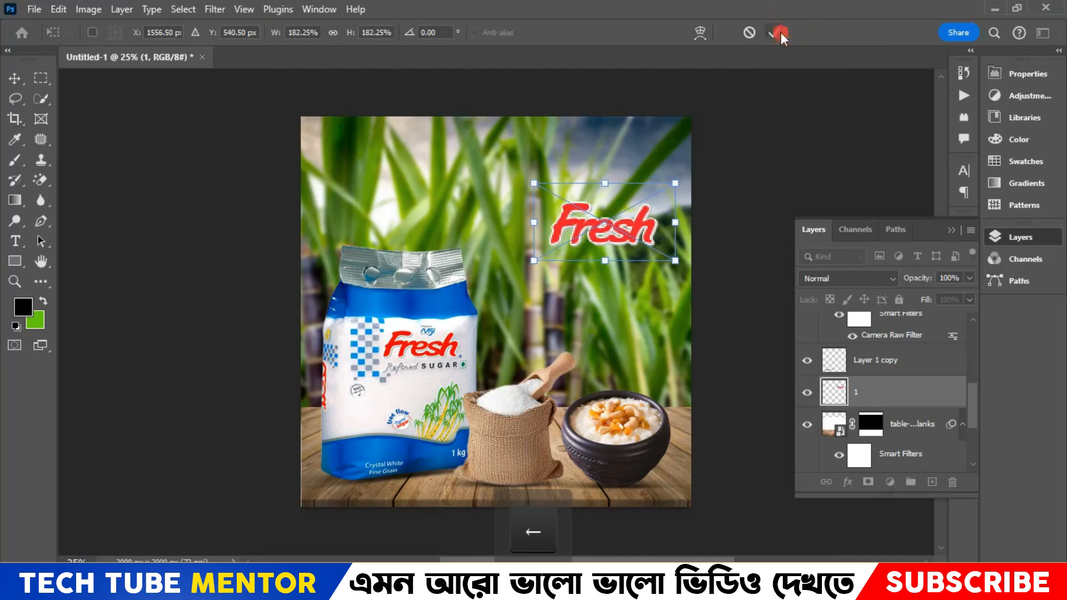
pyautogui.click(774, 32)
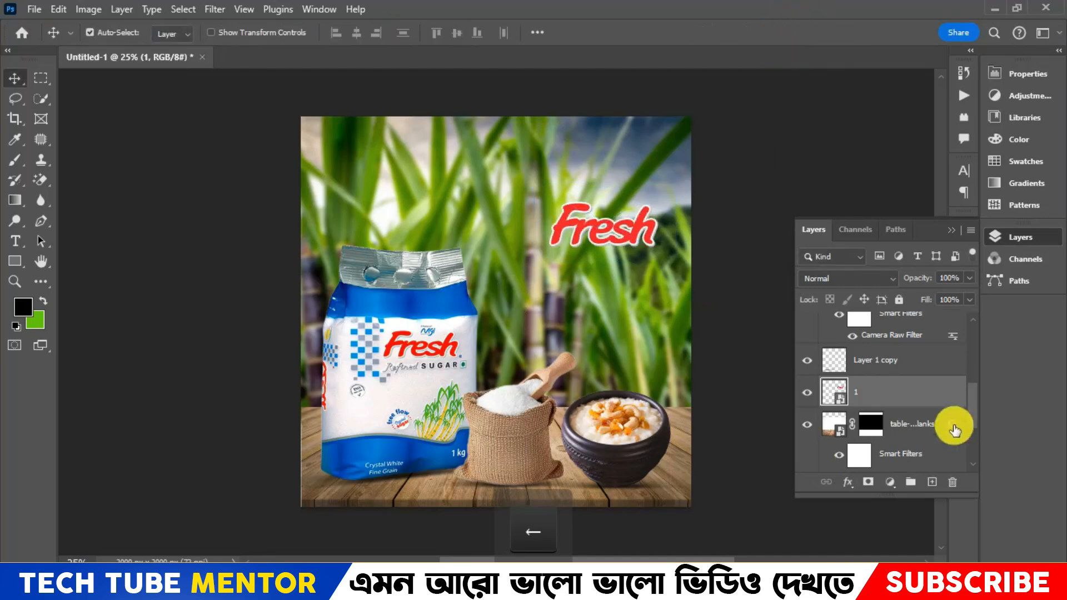
# Step: Add a drop shadow to the Fresh logo layer with 75% opacity, 3 px distance and 3 px size
pyautogui.doubleClick(905, 394)
pyautogui.moveTo(705, 106); pyautogui.dragTo(963, 109)
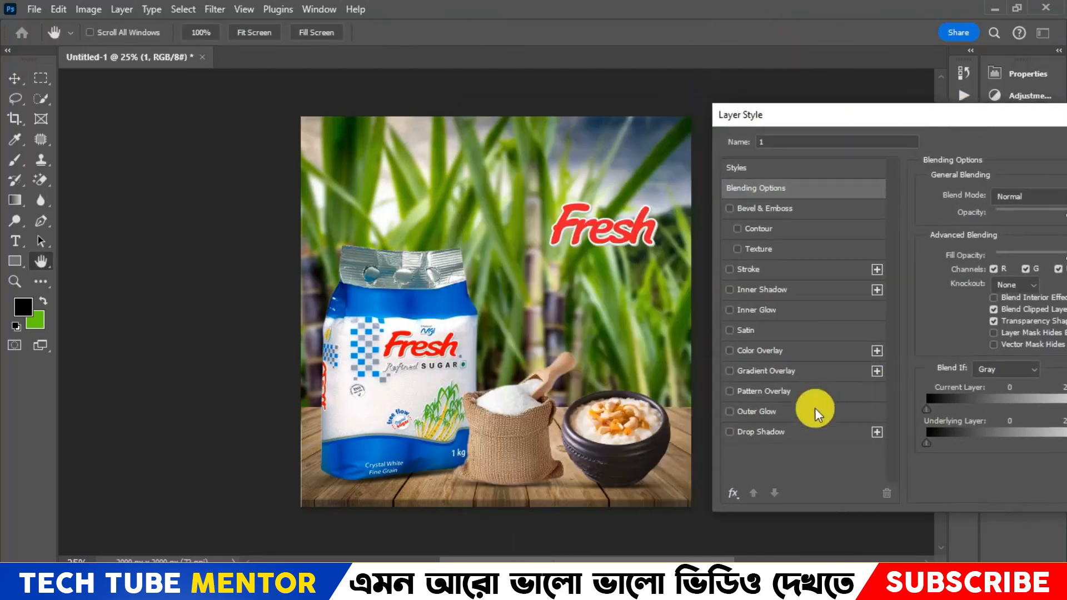
pyautogui.click(811, 431)
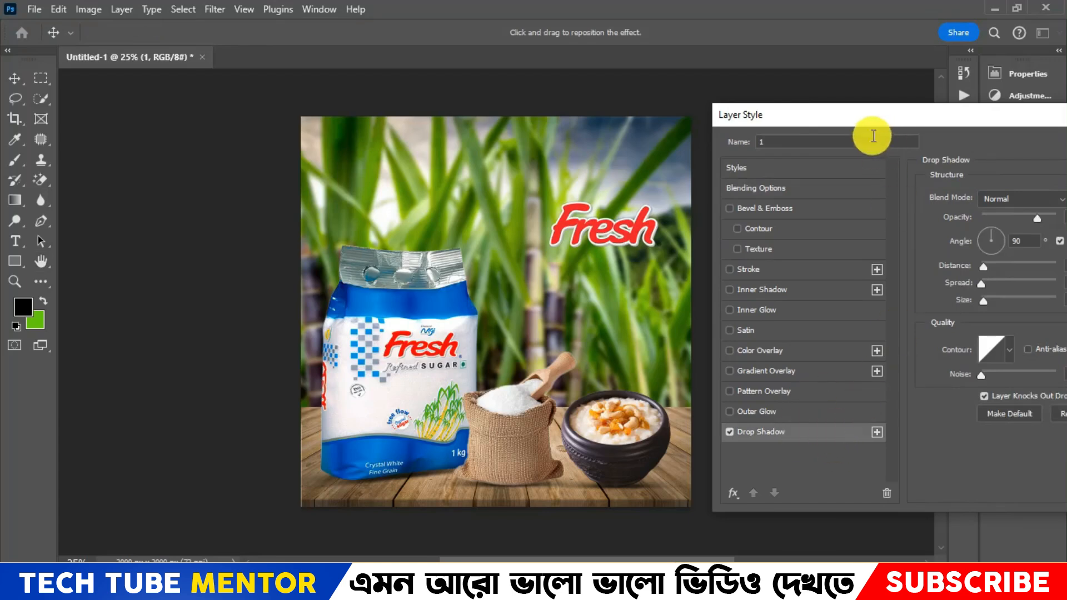
pyautogui.moveTo(846, 116); pyautogui.dragTo(724, 115)
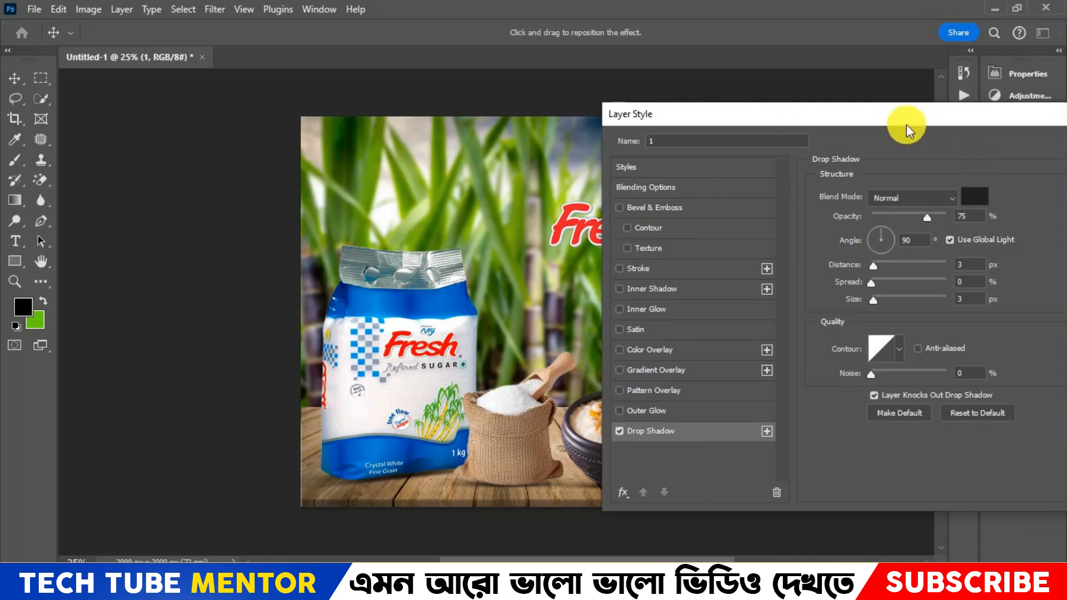
pyautogui.moveTo(906, 125); pyautogui.dragTo(772, 130)
pyautogui.click(1014, 149)
# Step: Show the Gradient Fill 1 layer and set both its opacity and fill to 50%
pyautogui.scroll(-3, 881, 428)
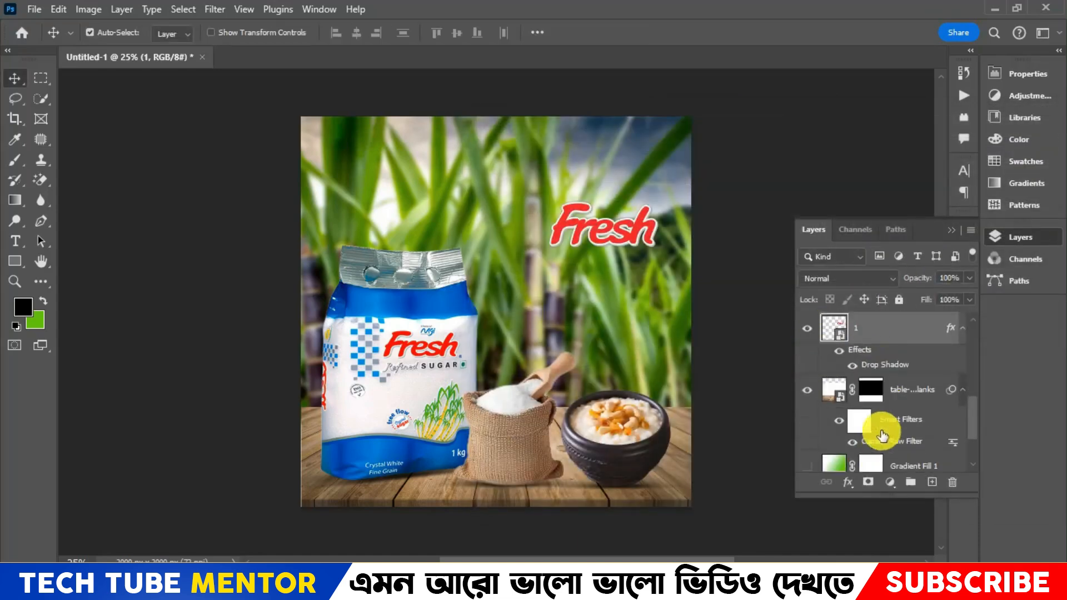
pyautogui.click(808, 434)
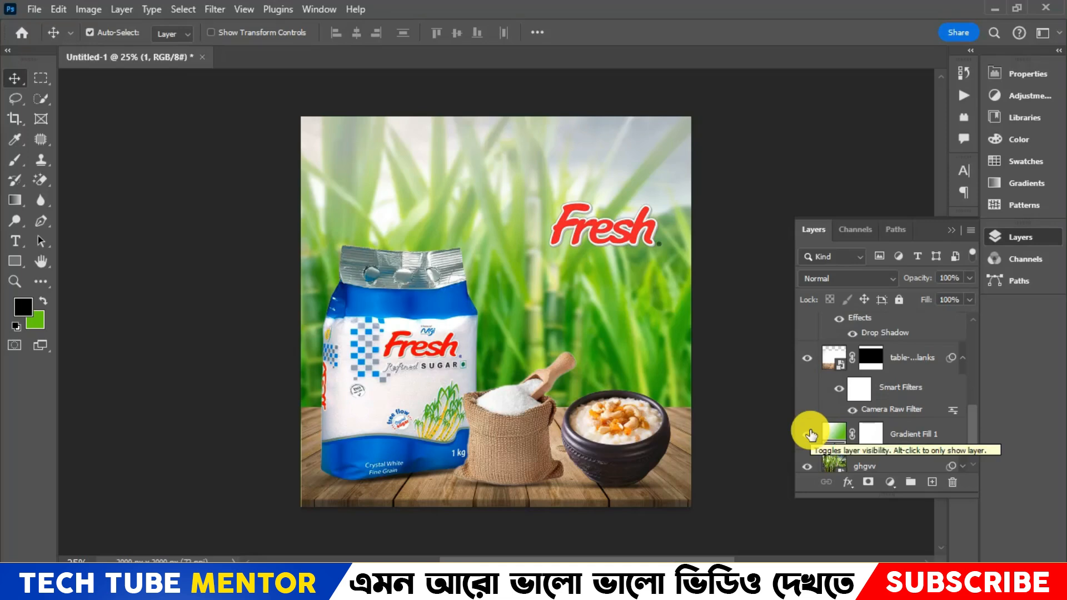
pyautogui.click(912, 434)
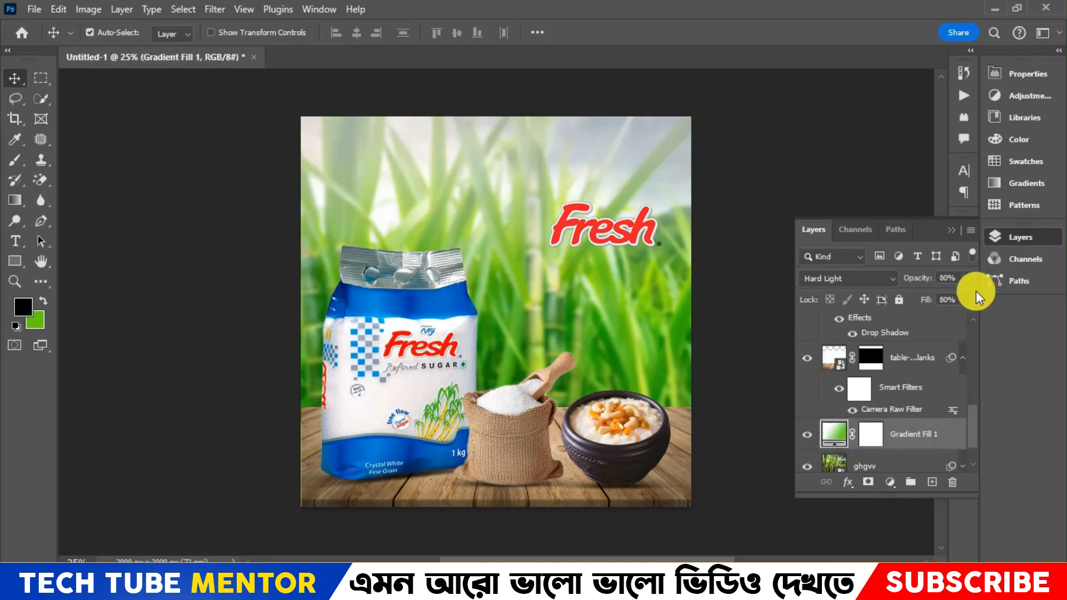
pyautogui.moveTo(953, 312); pyautogui.dragTo(926, 295)
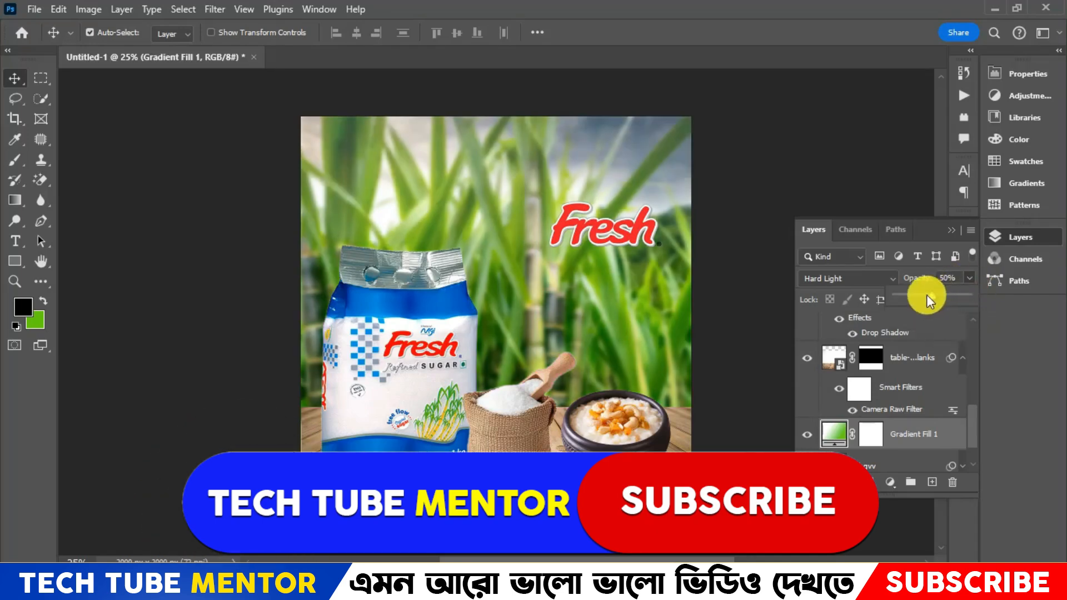
pyautogui.click(954, 298)
pyautogui.write('50')
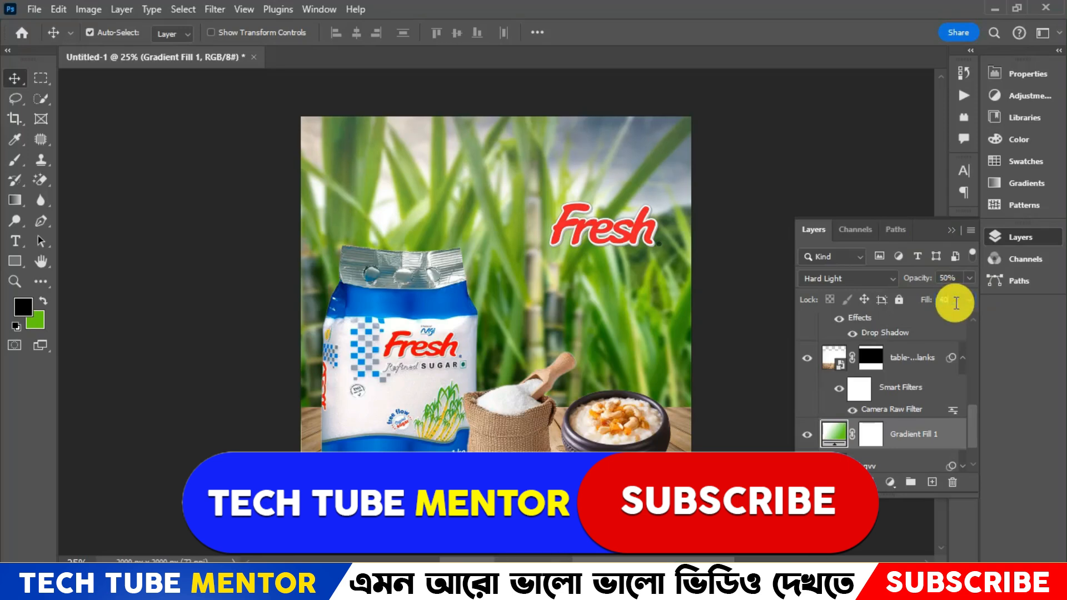
# Step: Toggle the visibility of the Gradient Fill 1 layer to compare the design with and without it
pyautogui.click(807, 434)
pyautogui.click(807, 434)
pyautogui.click(807, 434)
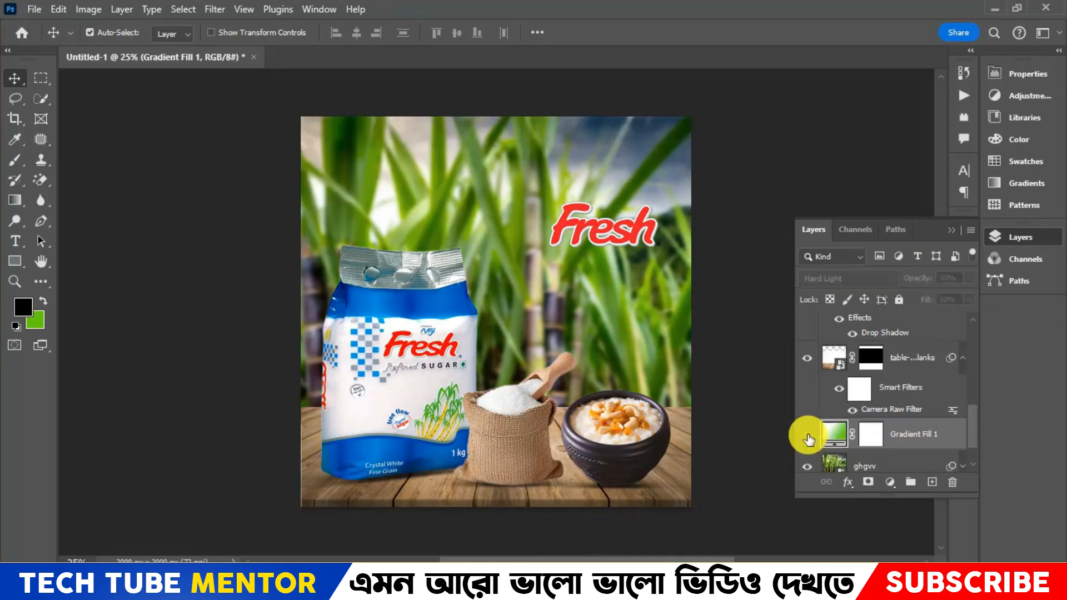
pyautogui.click(807, 434)
pyautogui.click(807, 434)
pyautogui.click(807, 434)
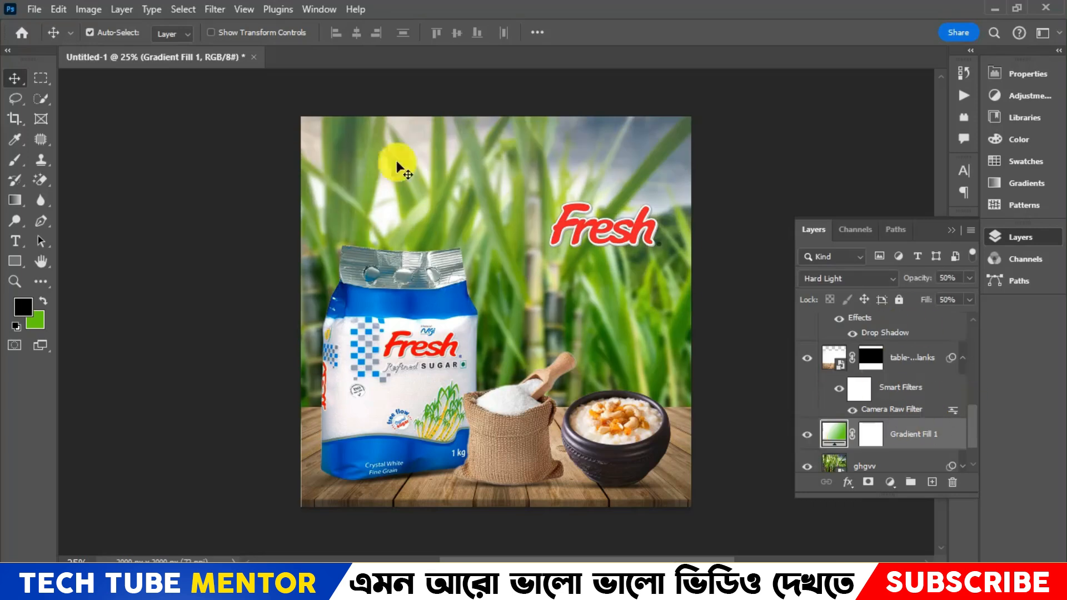
# Step: Place the embedded MGI_Logo image, scale it to about 69%, and position it in the upper left corner of the design
pyautogui.click(39, 9)
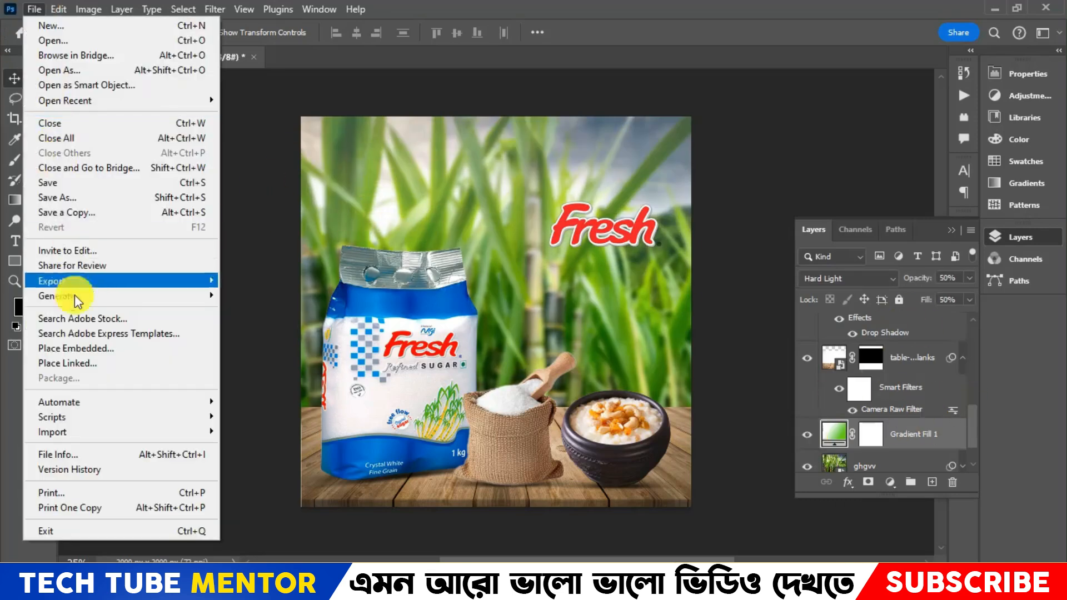
pyautogui.click(77, 350)
pyautogui.doubleClick(928, 122)
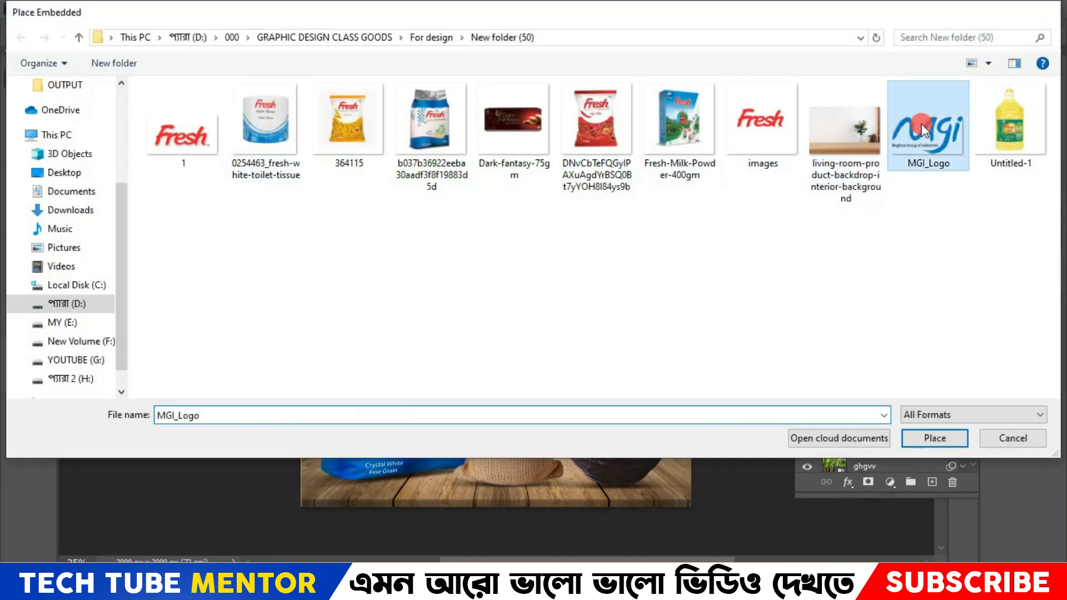
pyautogui.moveTo(519, 321); pyautogui.dragTo(389, 158)
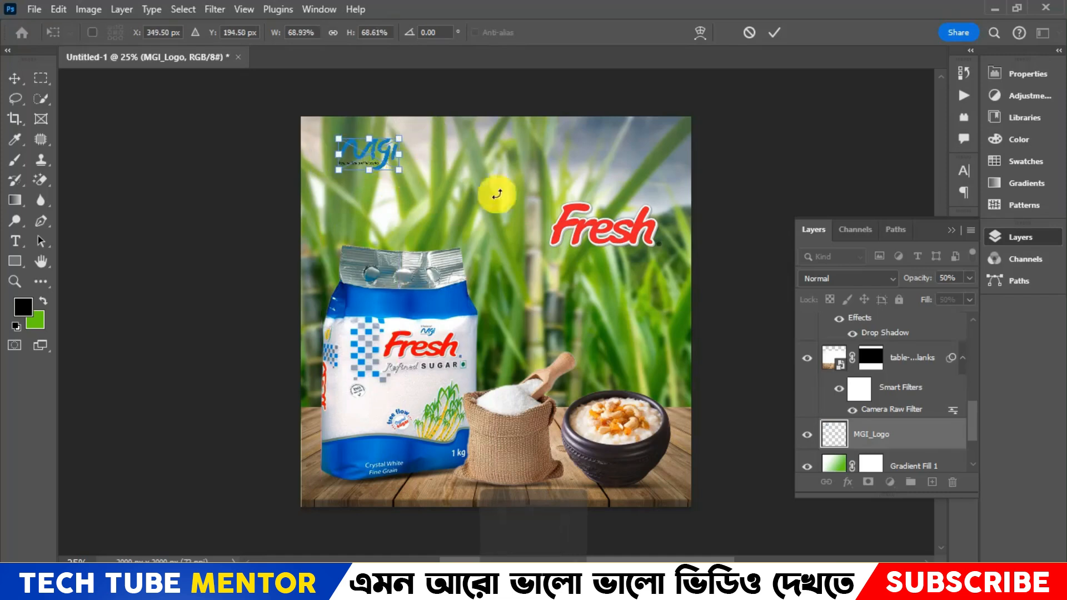
pyautogui.hotkey('shift', 'Left')
pyautogui.hotkey('shift', 'Left')
pyautogui.hotkey('shift', 'Left')
pyautogui.hotkey('shift', 'Left')
pyautogui.hotkey('shift', 'Down')
pyautogui.hotkey('shift', 'Down')
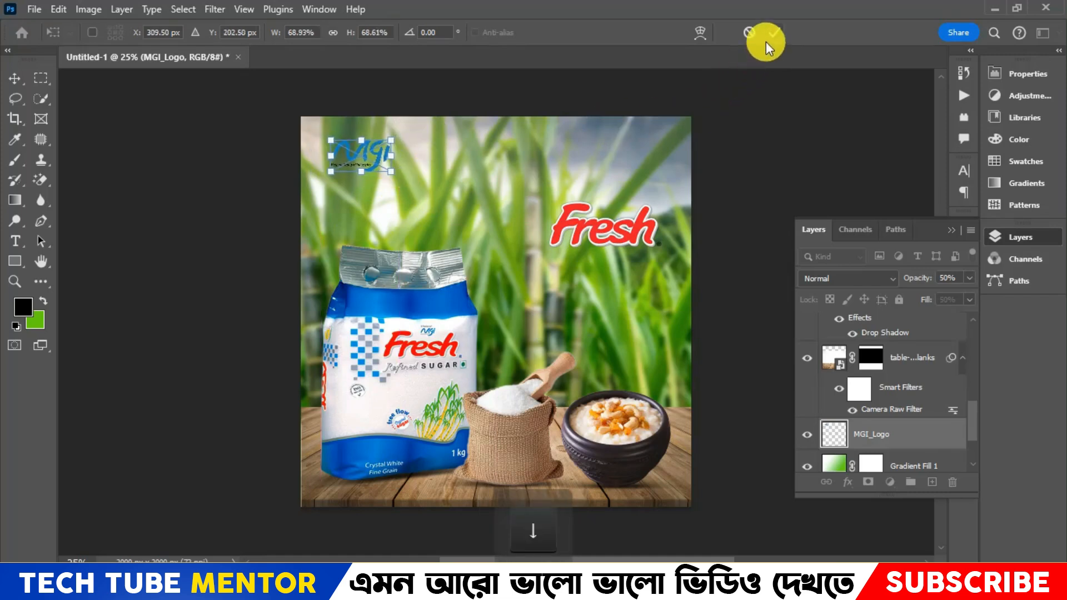
pyautogui.click(773, 39)
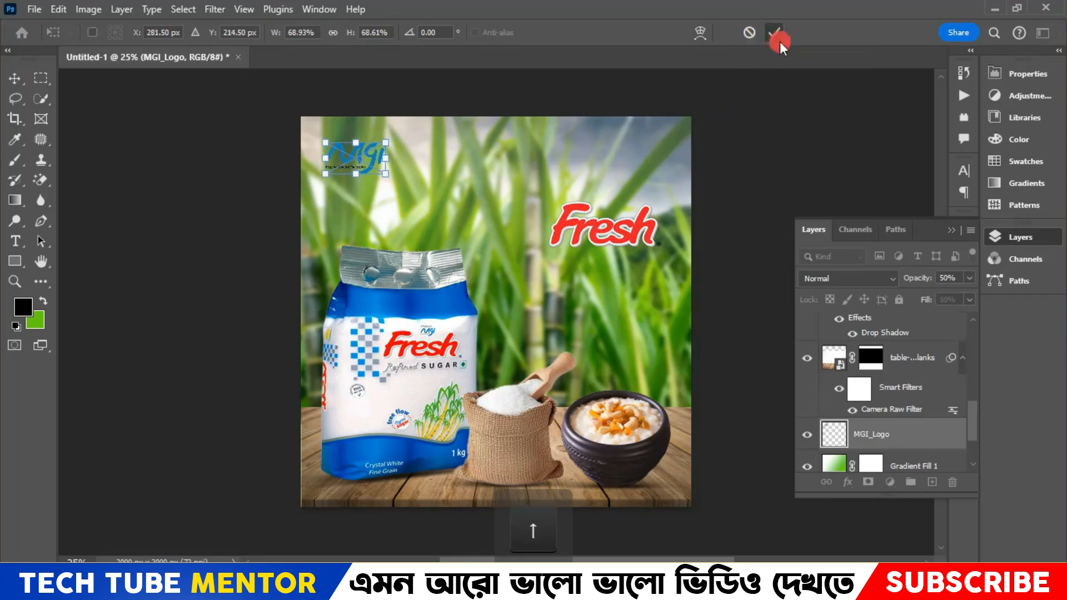
# Step: Give the MGI logo a drop shadow and a white (ffffff) outer glow at 75% opacity and 7 px size
pyautogui.doubleClick(920, 421)
pyautogui.click(525, 438)
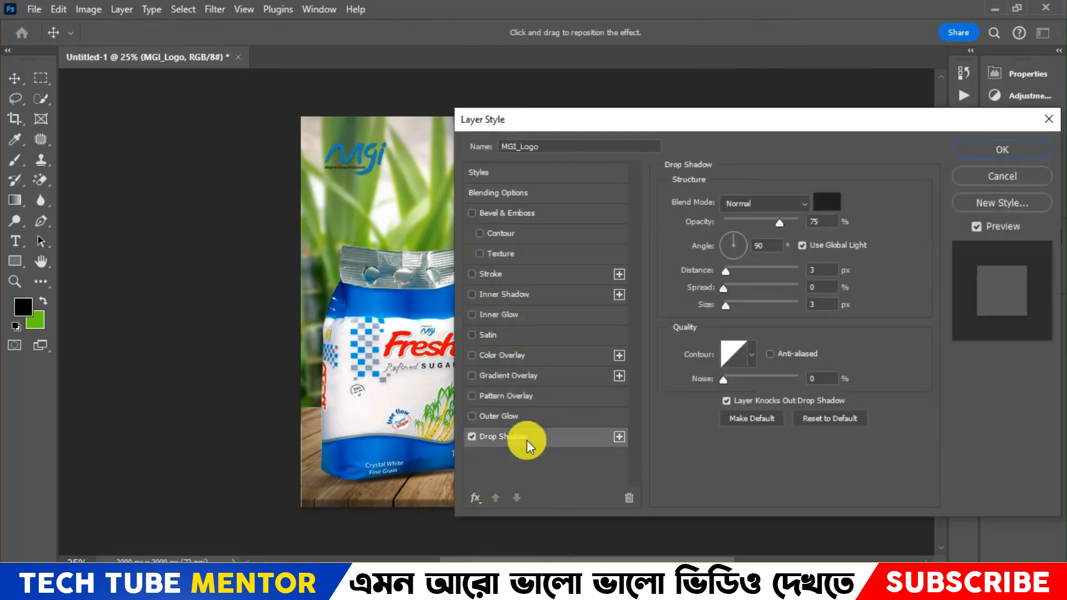
pyautogui.click(491, 416)
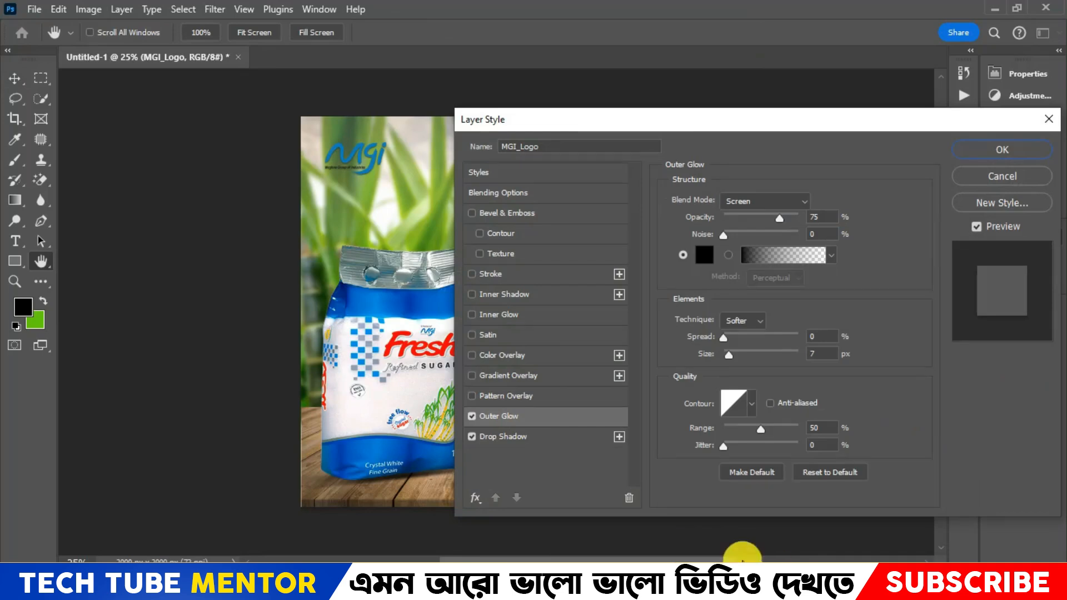
pyautogui.click(701, 255)
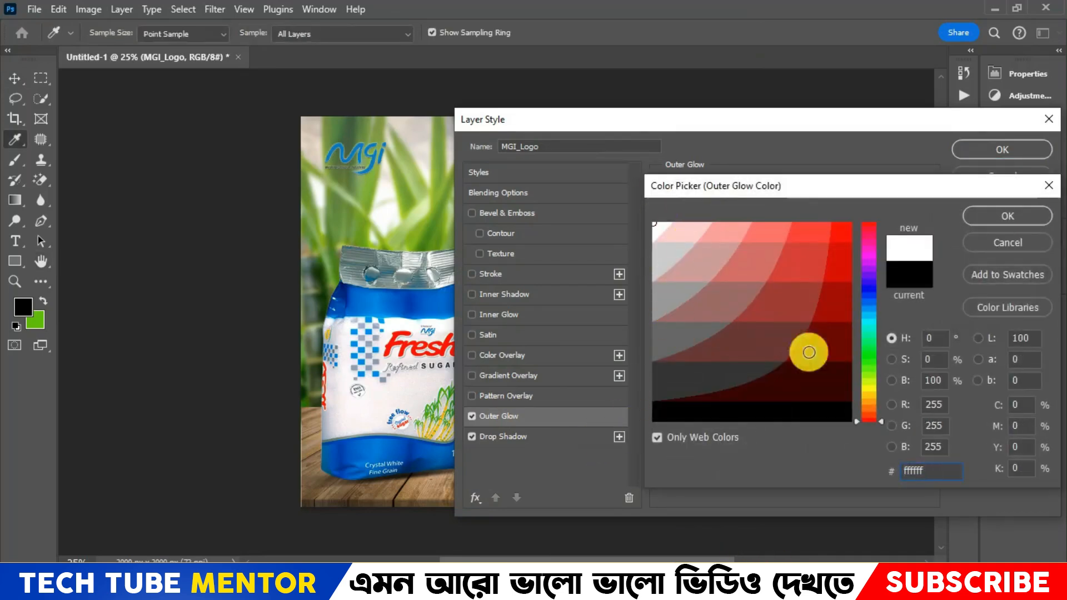
pyautogui.click(986, 218)
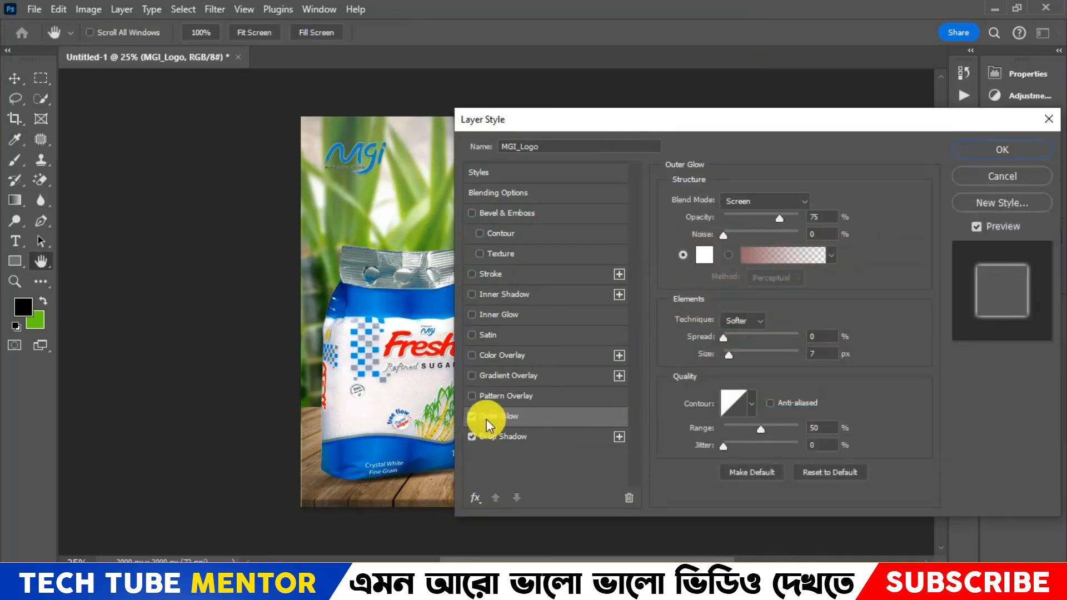
pyautogui.click(973, 150)
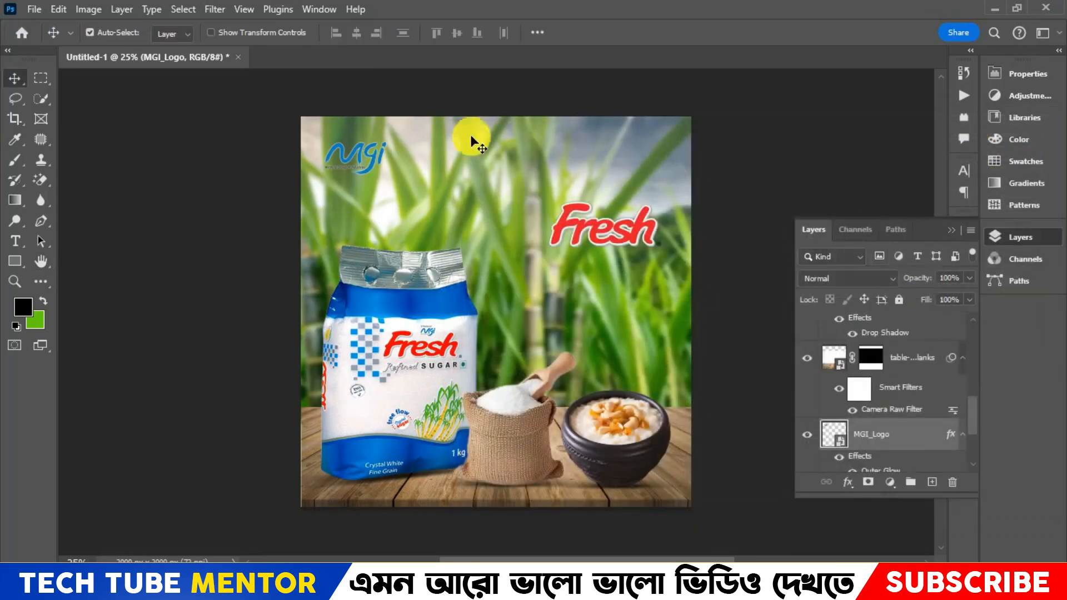
# Step: Select the Fresh logo on the canvas and nudge it slightly upward
pyautogui.click(626, 233)
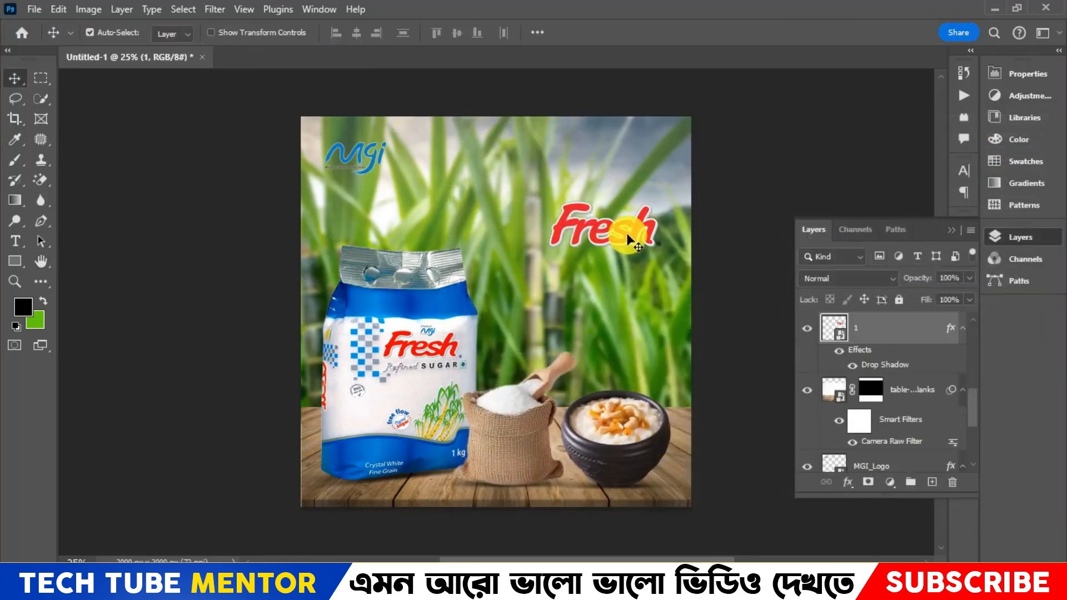
pyautogui.press('Up')
pyautogui.press('Up')
pyautogui.press('Up')
pyautogui.press('Up')
pyautogui.press('Up')
pyautogui.press('Up')
pyautogui.press('Up')
pyautogui.press('Up')
pyautogui.press('Up')
pyautogui.press('Up')
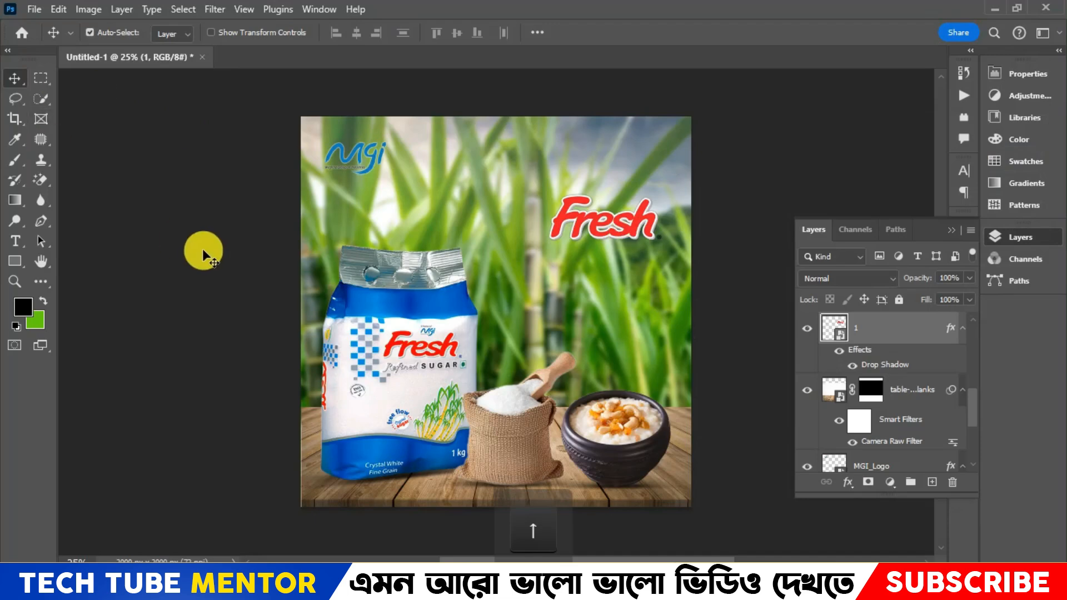
# Step: Add a centred three-line Bangla headline beginning "আস্থা ও ভালোবাসায়" in black 200 pt text below the Fresh logo
pyautogui.click(15, 241)
pyautogui.click(582, 315)
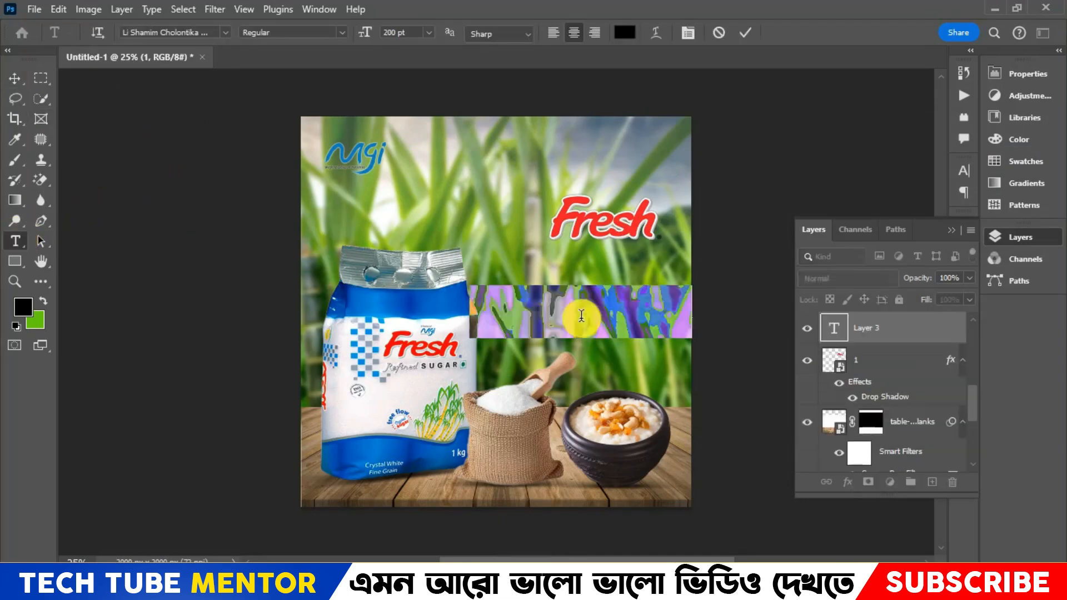
pyautogui.write('আস্থা ও')
pyautogui.press('Return')
pyautogui.write('ভালোবাসায়')
pyautogui.press('Return')
pyautogui.write('সেরার স্ক্রতি')
pyautogui.click(746, 34)
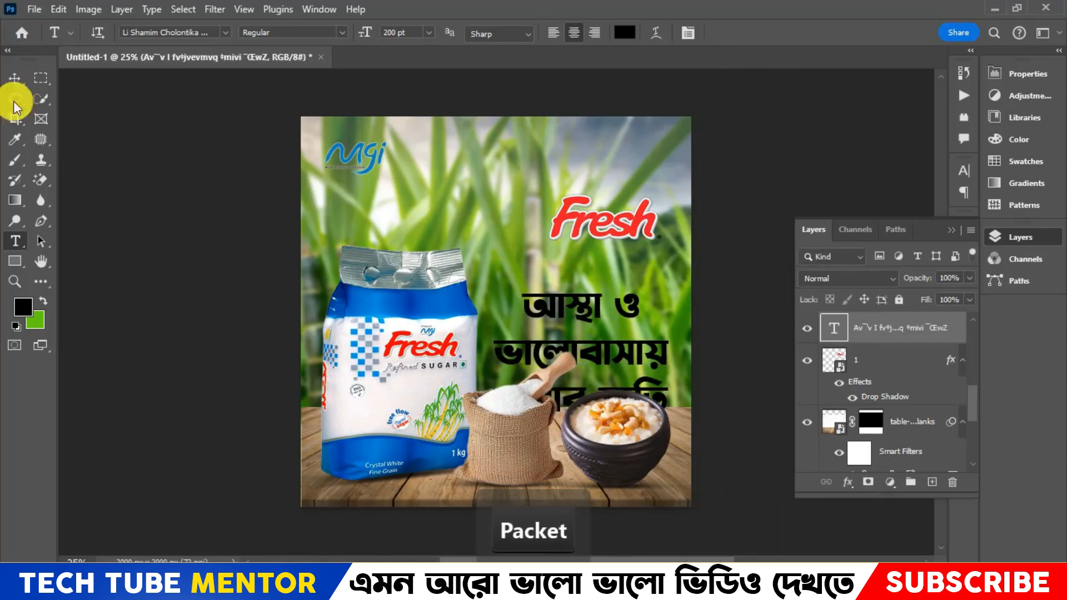
# Step: Shorten the headline's third line so that it reads only "সেরা"
pyautogui.press('BackSpace')
pyautogui.press('BackSpace')
pyautogui.press('BackSpace')
pyautogui.press('BackSpace')
pyautogui.press('BackSpace')
pyautogui.press('BackSpace')
pyautogui.press('BackSpace')
pyautogui.press('BackSpace')
# Step: Select the whole headline and tighten its leading to 190 pt
pyautogui.hotkey('ctrl', 'a')
pyautogui.hotkey('ctrl', 't')
pyautogui.press('Down')
pyautogui.press('Down')
pyautogui.press('Down')
pyautogui.press('Down')
pyautogui.press('Down')
pyautogui.press('Down')
pyautogui.press('Down')
pyautogui.press('Down')
pyautogui.press('Down')
pyautogui.press('Down')
pyautogui.press('Down')
pyautogui.press('Down')
pyautogui.press('Down')
pyautogui.press('Down')
pyautogui.press('Down')
pyautogui.press('Down')
pyautogui.press('Down')
pyautogui.press('Down')
pyautogui.press('Down')
pyautogui.press('Down')
pyautogui.press('Down')
pyautogui.press('Down')
pyautogui.press('Down')
pyautogui.press('Down')
pyautogui.press('Down')
pyautogui.press('Down')
pyautogui.press('Down')
pyautogui.press('Down')
# Step: Move the headline up so it sits directly beneath the Fresh logo
pyautogui.click(15, 78)
pyautogui.moveTo(630, 301); pyautogui.dragTo(631, 304)
pyautogui.press('Down')
# Step: Nudge the Fresh logo upward and shift the logo and headline slightly up and left as a group
pyautogui.click(604, 219)
pyautogui.press('Up')
pyautogui.press('Up')
pyautogui.press('Up')
pyautogui.press('Up')
pyautogui.press('Up')
pyautogui.press('Up')
pyautogui.press('Up')
pyautogui.press('Up')
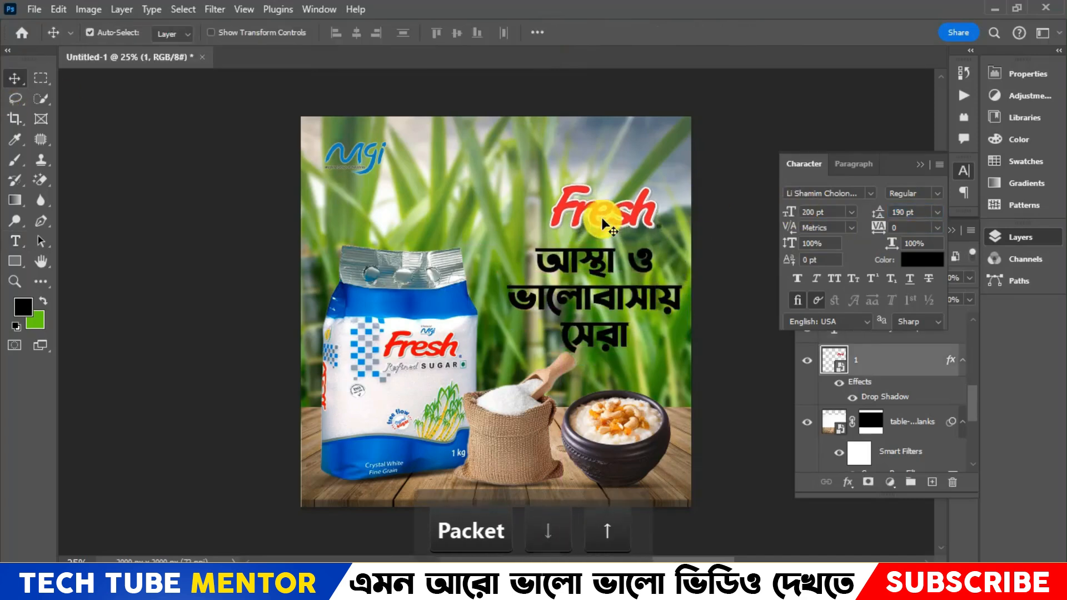
pyautogui.press('Up')
pyautogui.press('Up')
pyautogui.press('Up')
pyautogui.press('Up')
pyautogui.press('Up')
pyautogui.press('Up')
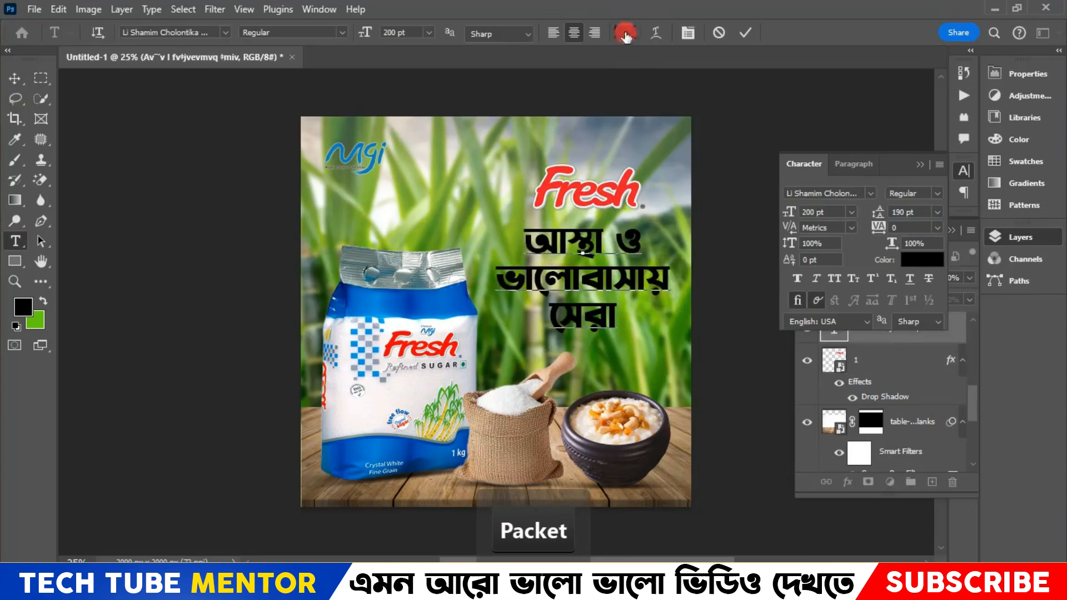
# Step: Try white (ffffff) as the headline's text colour and set it back to black
pyautogui.click(625, 33)
pyautogui.moveTo(748, 335); pyautogui.dragTo(624, 185)
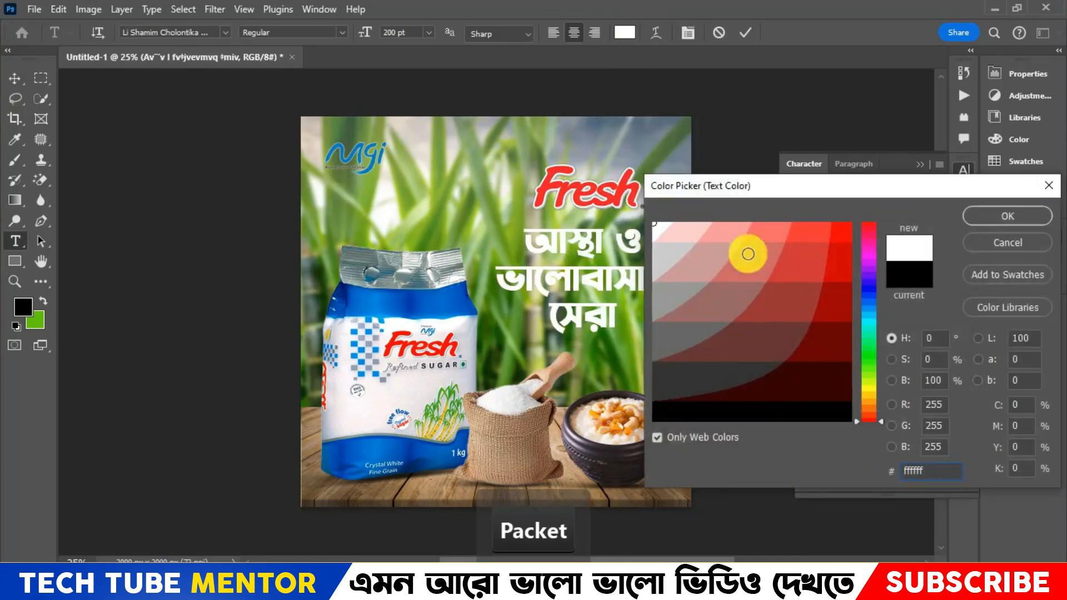
pyautogui.moveTo(748, 253); pyautogui.dragTo(684, 417)
pyautogui.click(987, 221)
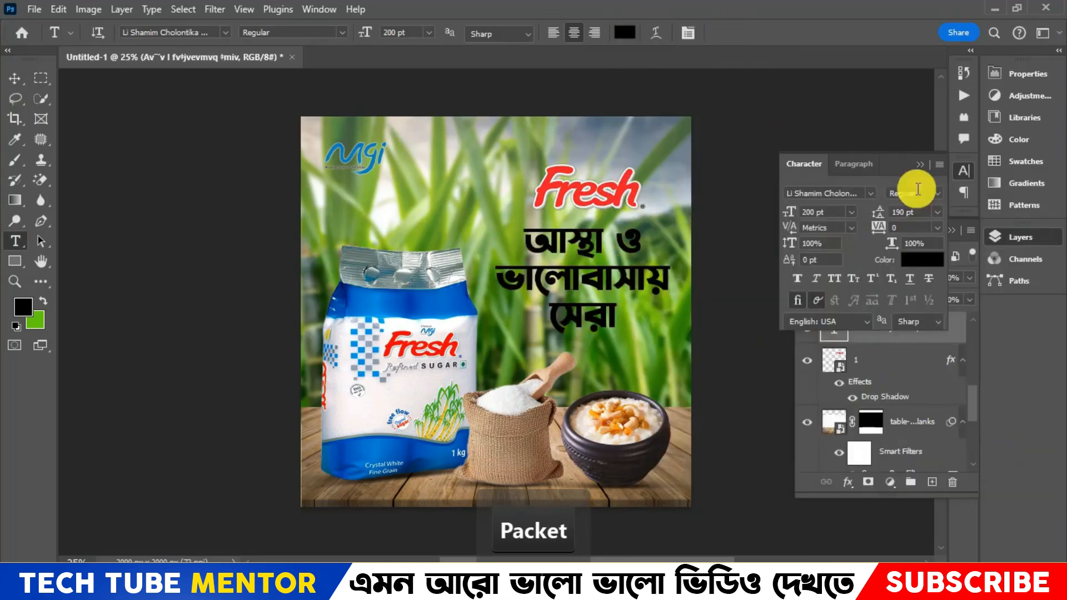
# Step: Add a white 18 px outside stroke to the Bangla headline layer
pyautogui.click(920, 165)
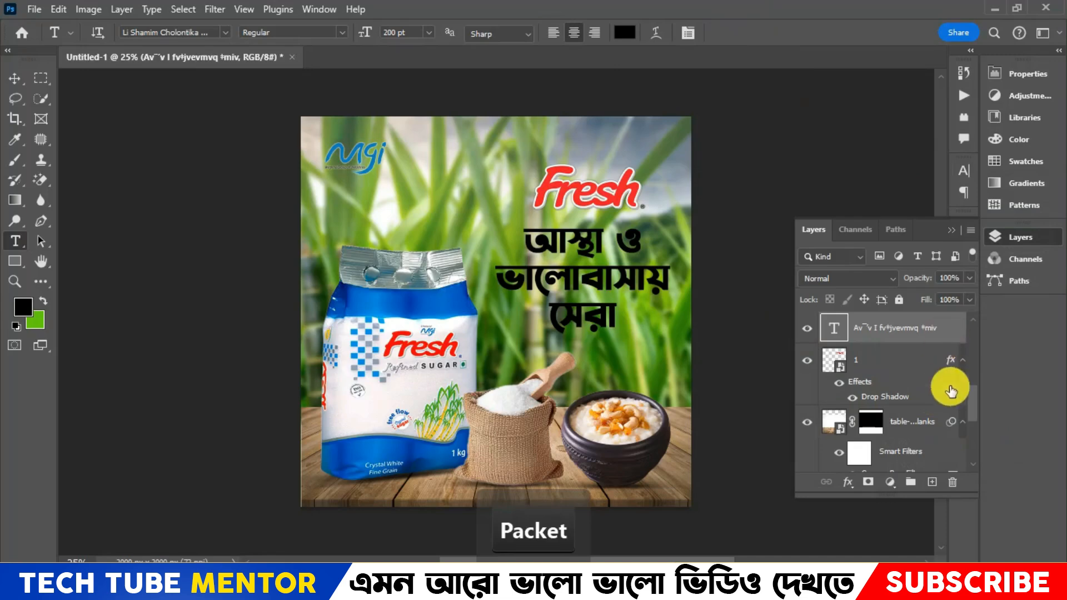
pyautogui.doubleClick(948, 341)
pyautogui.moveTo(568, 107); pyautogui.dragTo(735, 116)
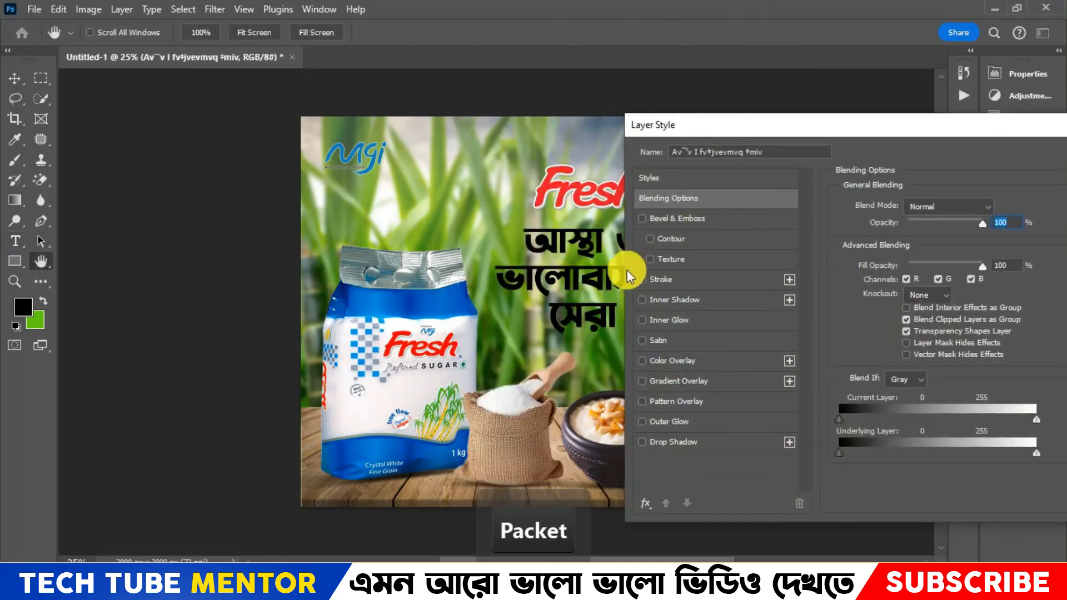
pyautogui.click(641, 280)
pyautogui.click(733, 276)
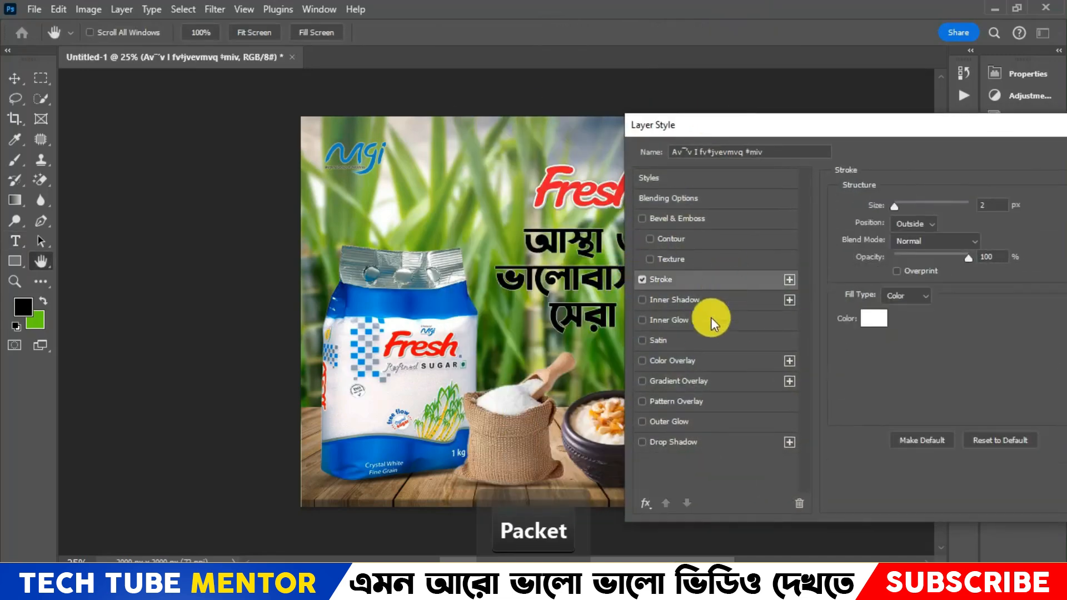
pyautogui.moveTo(899, 204); pyautogui.dragTo(904, 204)
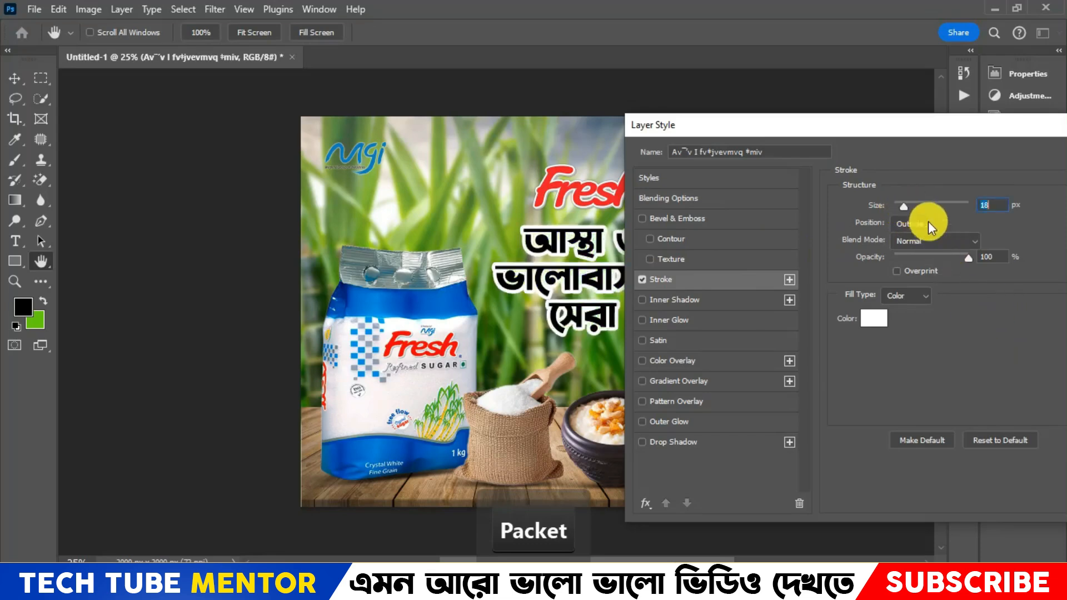
pyautogui.moveTo(877, 134); pyautogui.dragTo(771, 140)
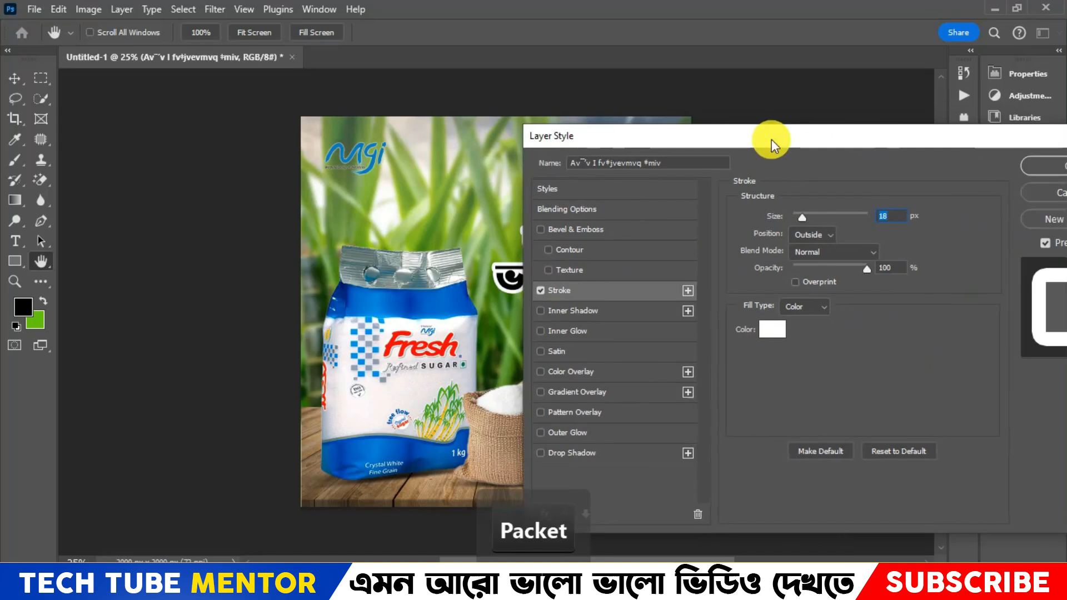
pyautogui.click(1051, 170)
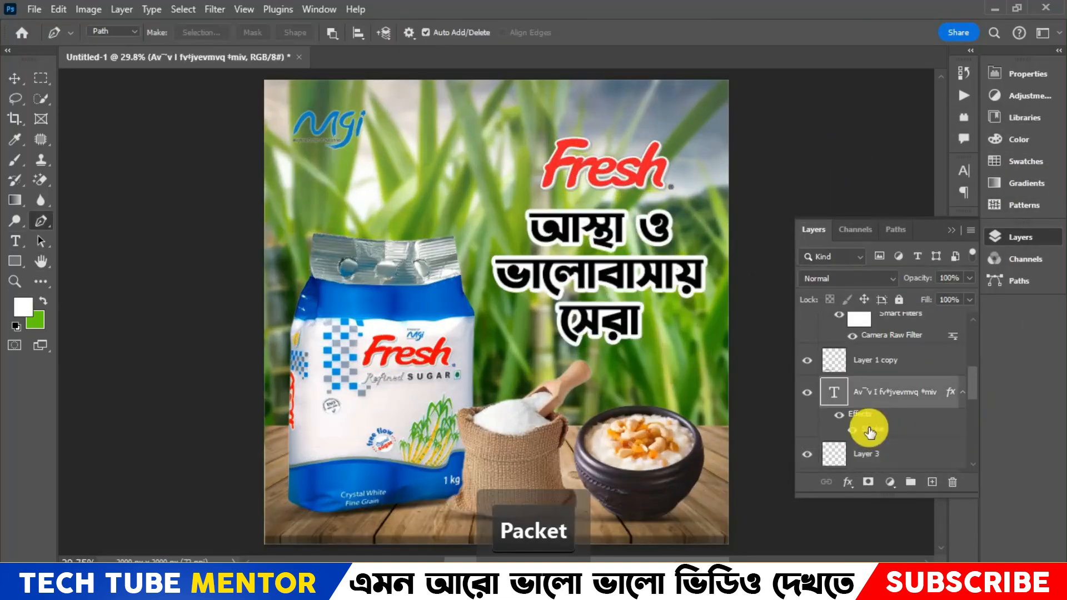
# Step: Duplicate the headline layer and set the white stroke of the lower headline layer to 40 px
pyautogui.doubleClick(869, 432)
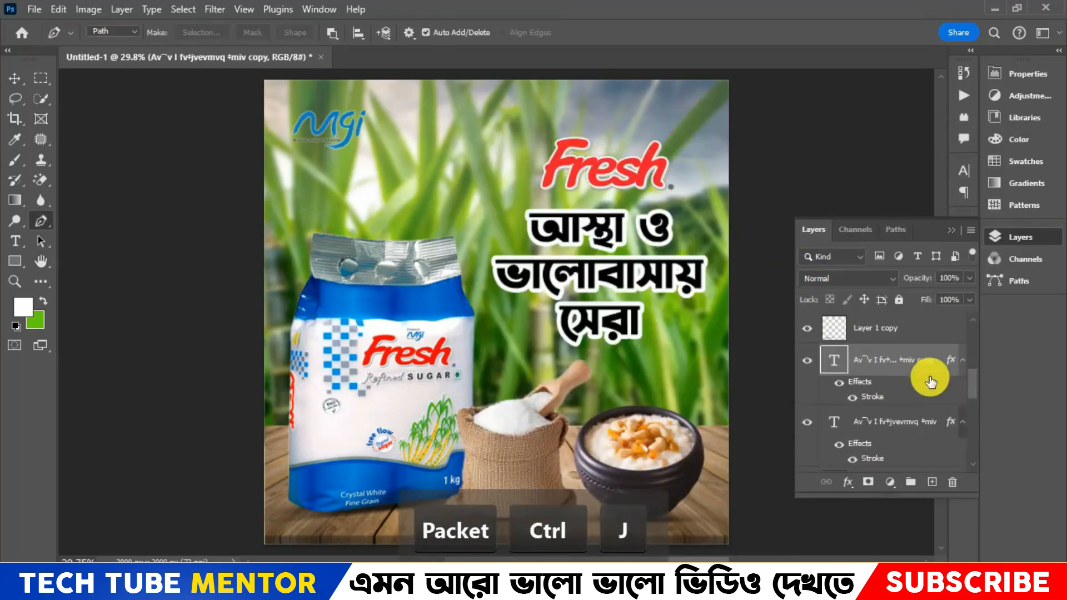
pyautogui.click(963, 360)
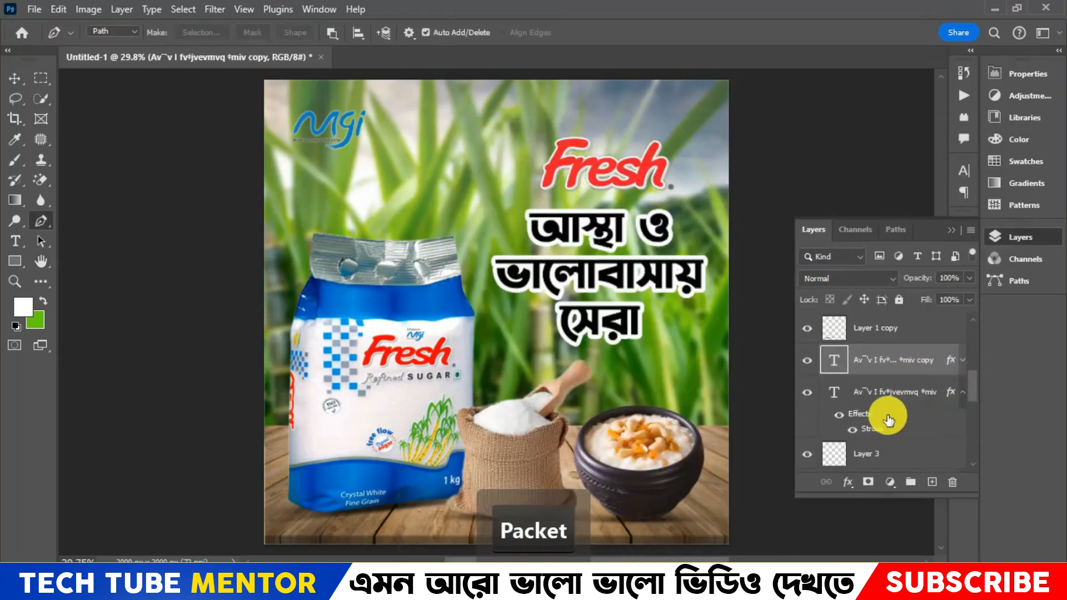
pyautogui.click(875, 429)
pyautogui.doubleClick(875, 430)
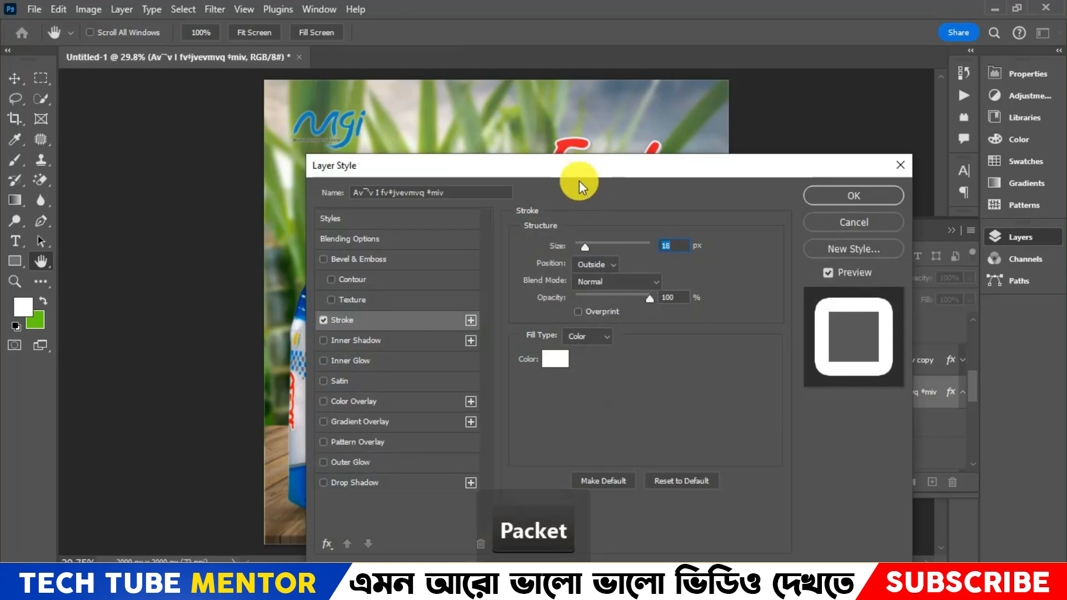
pyautogui.moveTo(580, 181); pyautogui.dragTo(1014, 198)
pyautogui.moveTo(940, 186); pyautogui.dragTo(845, 182)
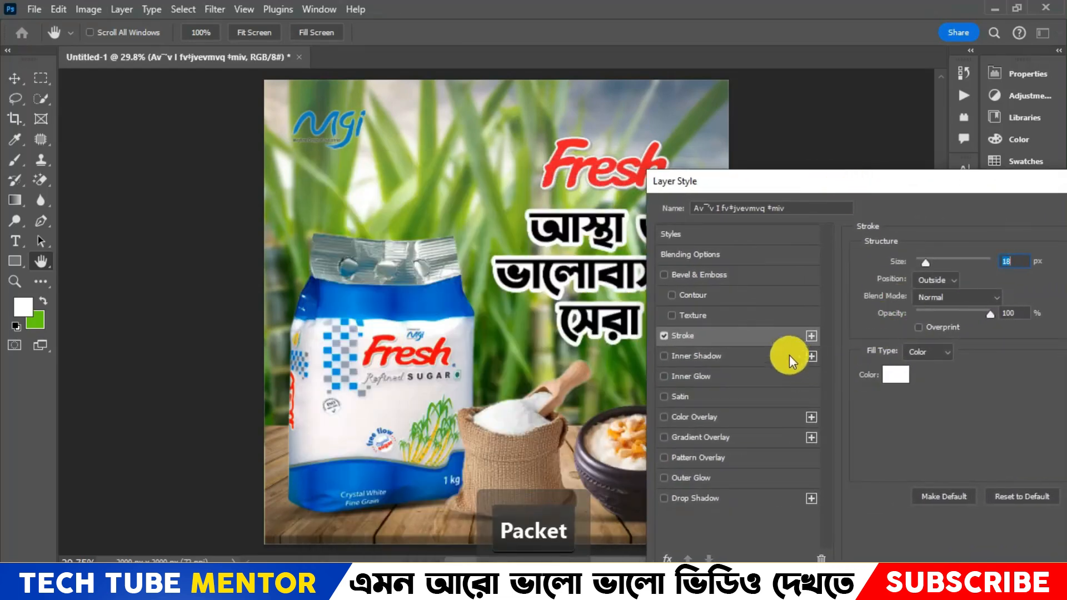
pyautogui.moveTo(923, 266); pyautogui.dragTo(934, 264)
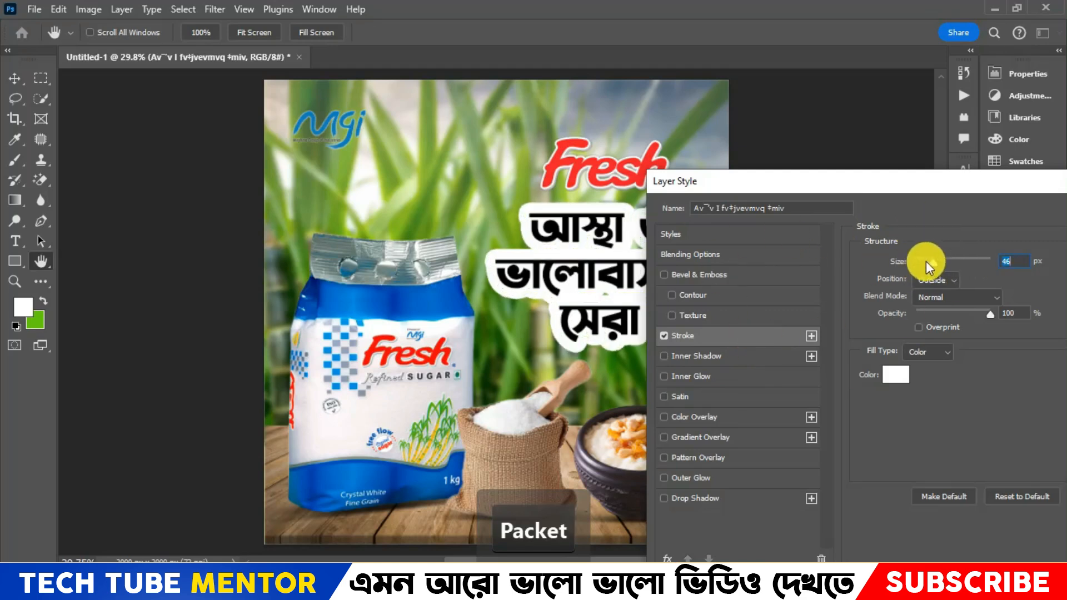
pyautogui.write('40')
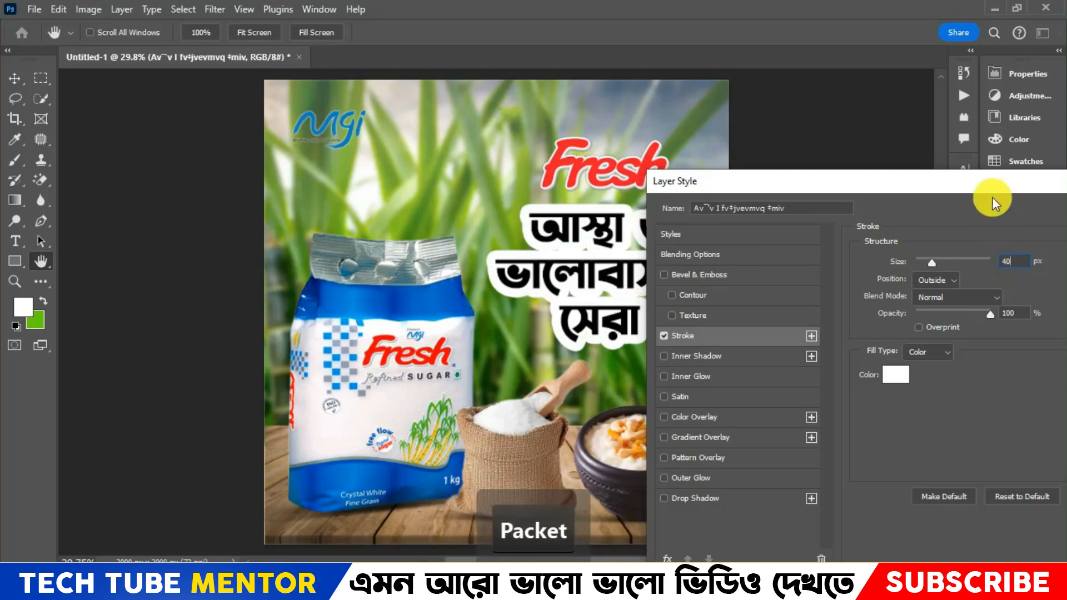
pyautogui.moveTo(908, 183); pyautogui.dragTo(768, 187)
pyautogui.click(1047, 215)
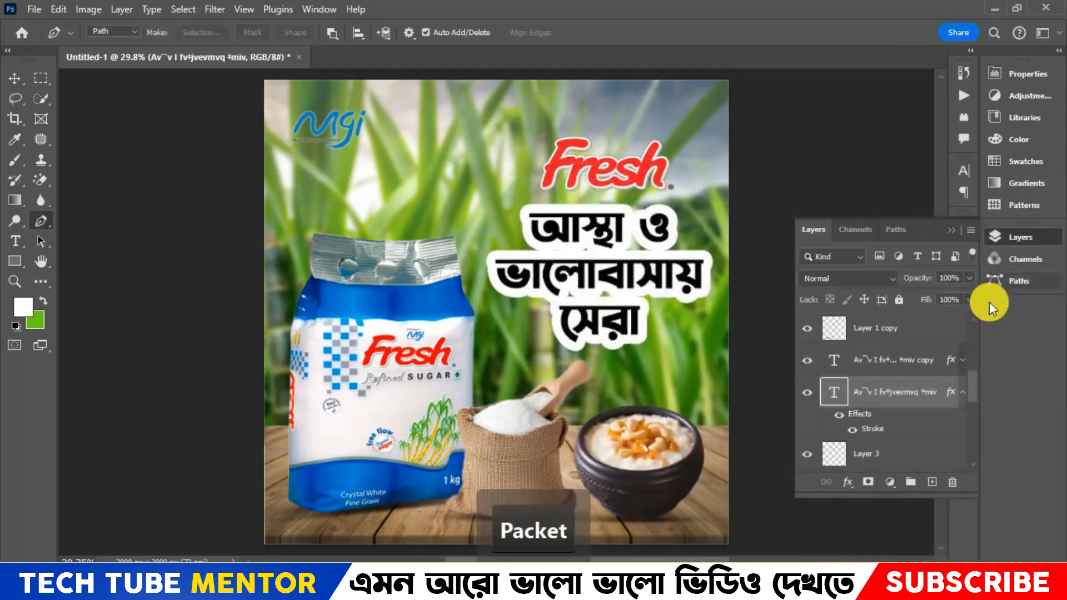
# Step: Change the stroke colour of the upper headline copy to light yellow (ffff66)
pyautogui.click(962, 361)
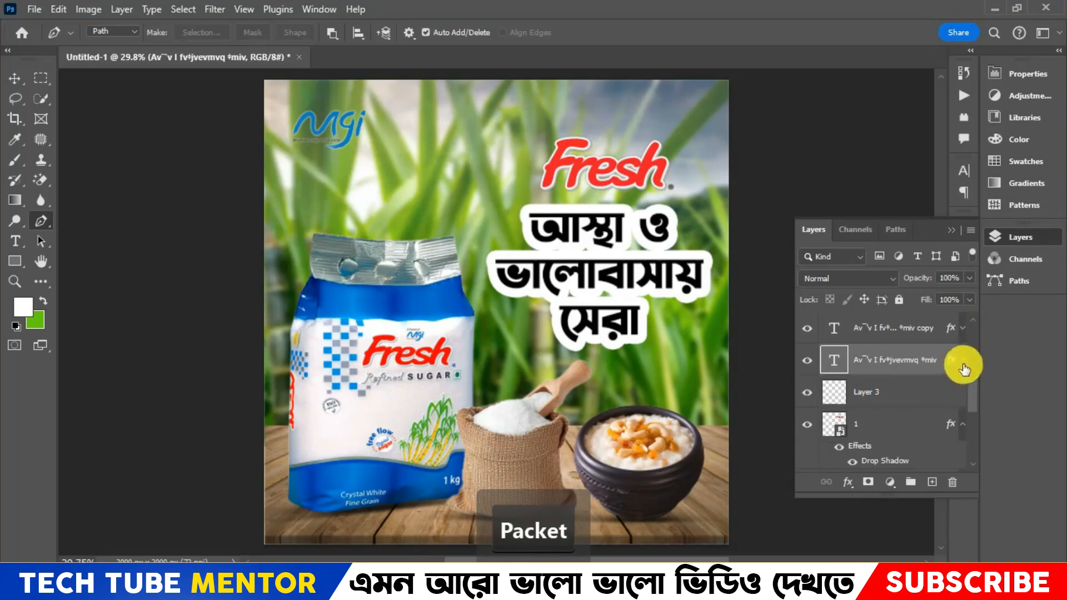
pyautogui.click(910, 332)
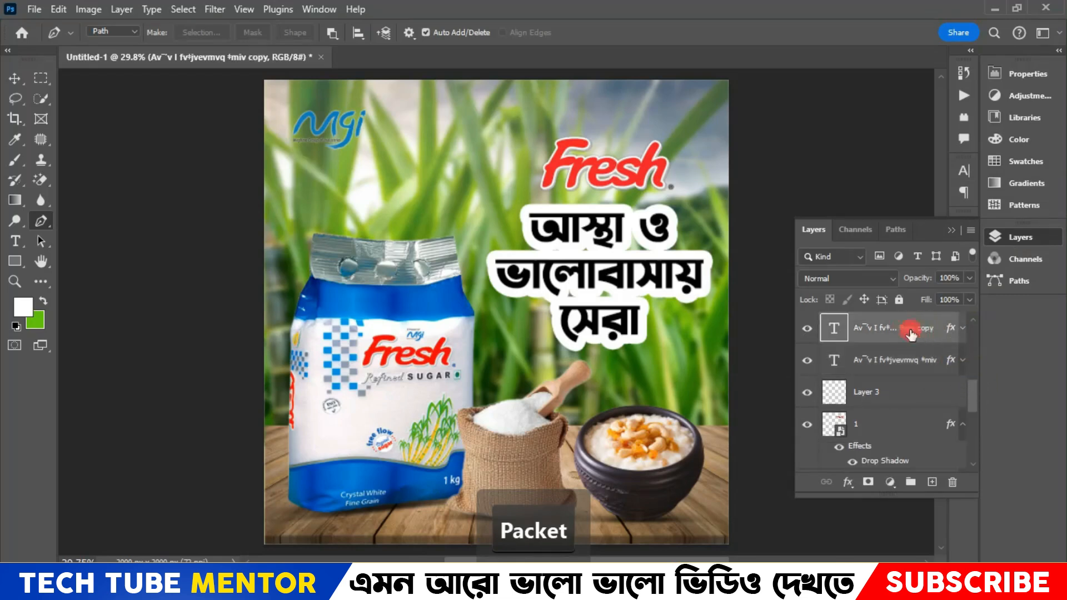
pyautogui.click(964, 329)
pyautogui.doubleClick(870, 368)
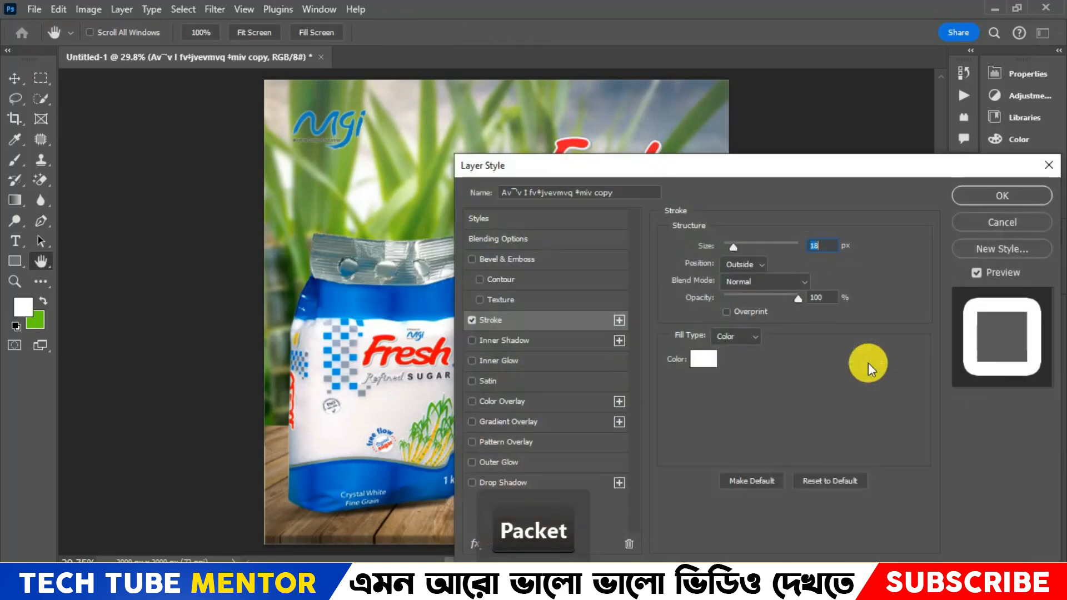
pyautogui.moveTo(656, 134); pyautogui.dragTo(902, 174)
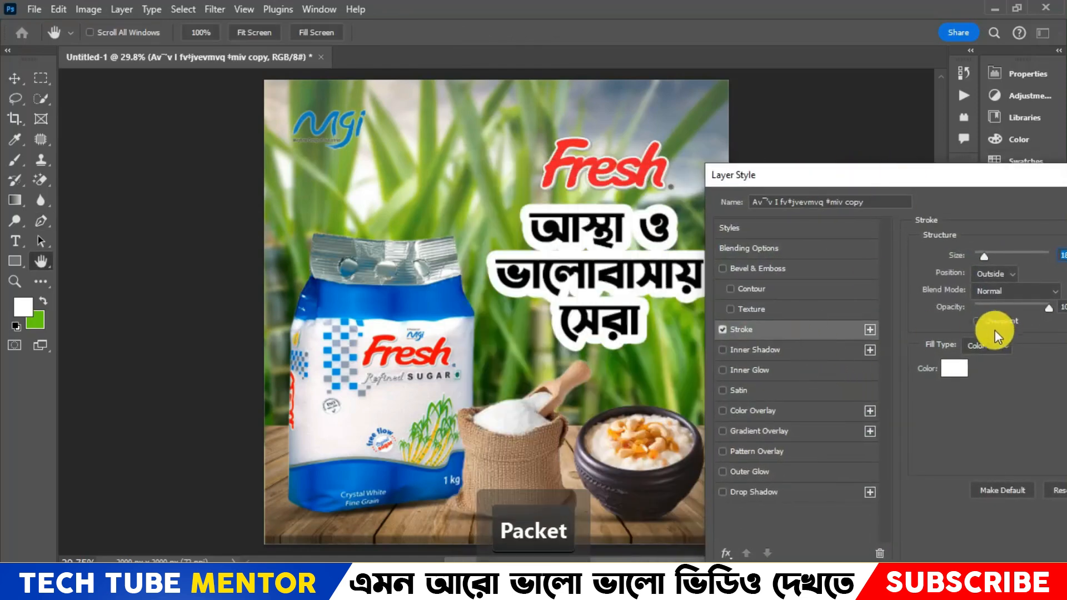
pyautogui.click(954, 368)
pyautogui.click(777, 404)
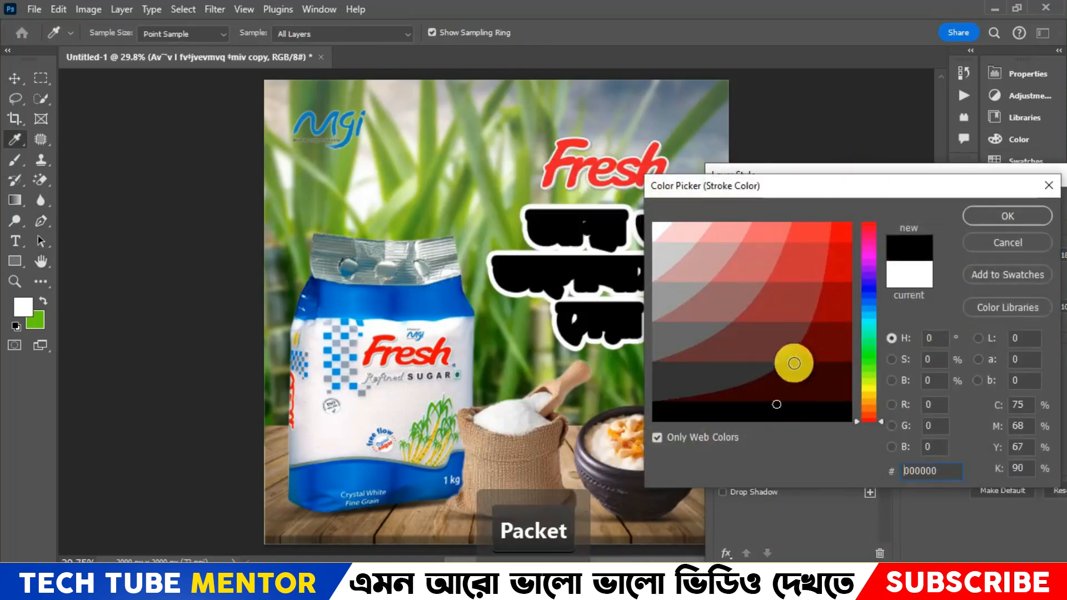
pyautogui.click(845, 221)
pyautogui.click(868, 387)
pyautogui.click(759, 226)
pyautogui.click(445, 294)
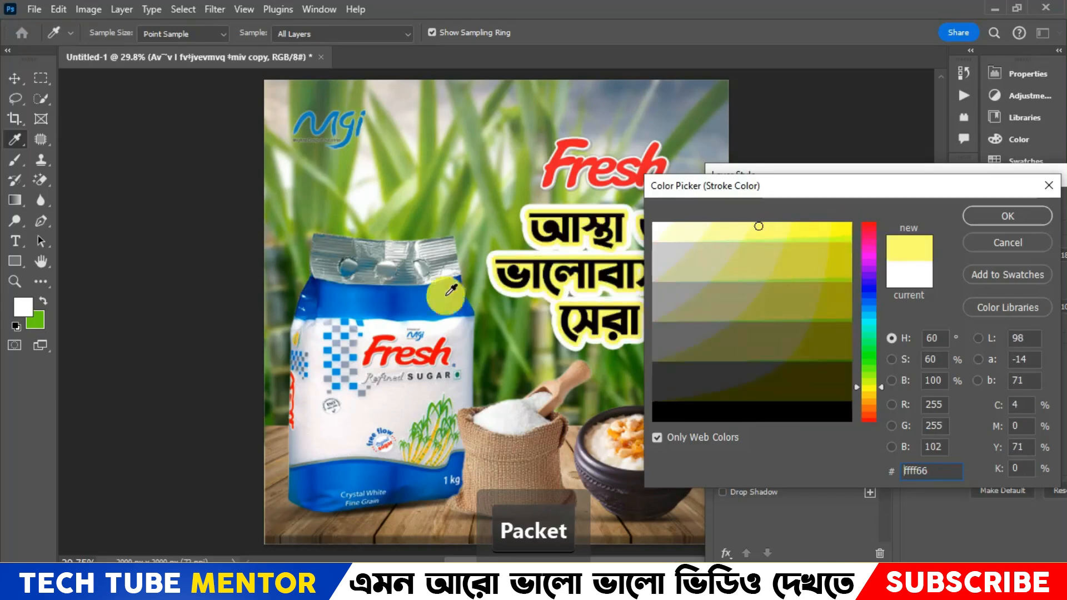
# Step: Settle on a more saturated bright yellow as the upper headline copy's stroke colour
pyautogui.click(352, 128)
pyautogui.click(796, 223)
pyautogui.click(796, 225)
pyautogui.click(869, 389)
pyautogui.click(811, 260)
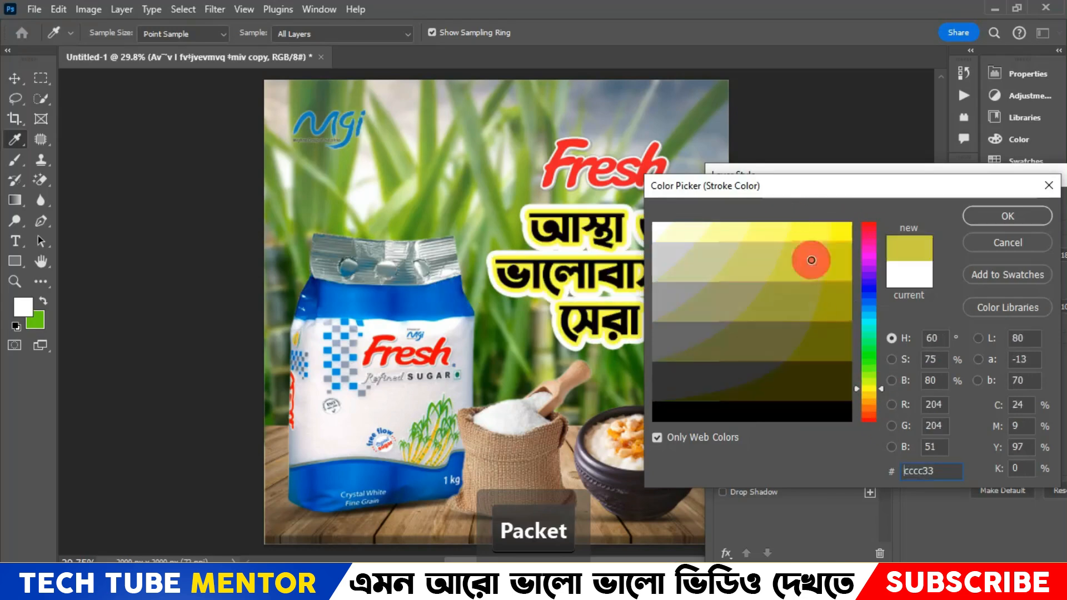
pyautogui.click(979, 221)
# Step: Reduce the upper headline copy's yellow stroke size to 15 px and apply the layer style
pyautogui.moveTo(985, 259); pyautogui.dragTo(981, 257)
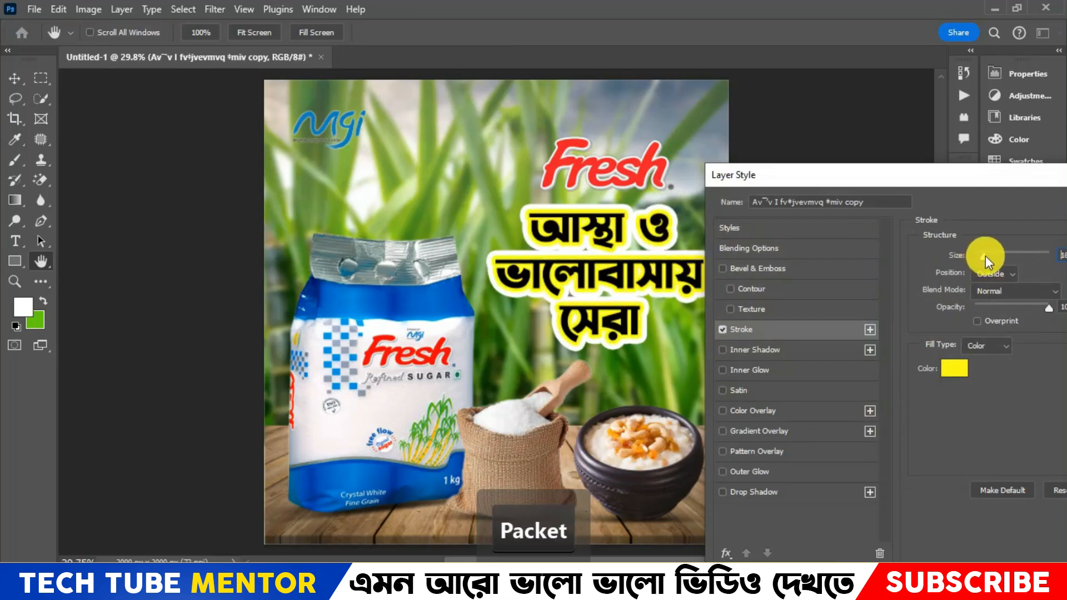
pyautogui.moveTo(924, 175)
pyautogui.mouseDown()
pyautogui.moveTo(820, 172)
pyautogui.moveTo(834, 177)
pyautogui.mouseUp()
pyautogui.write('015')
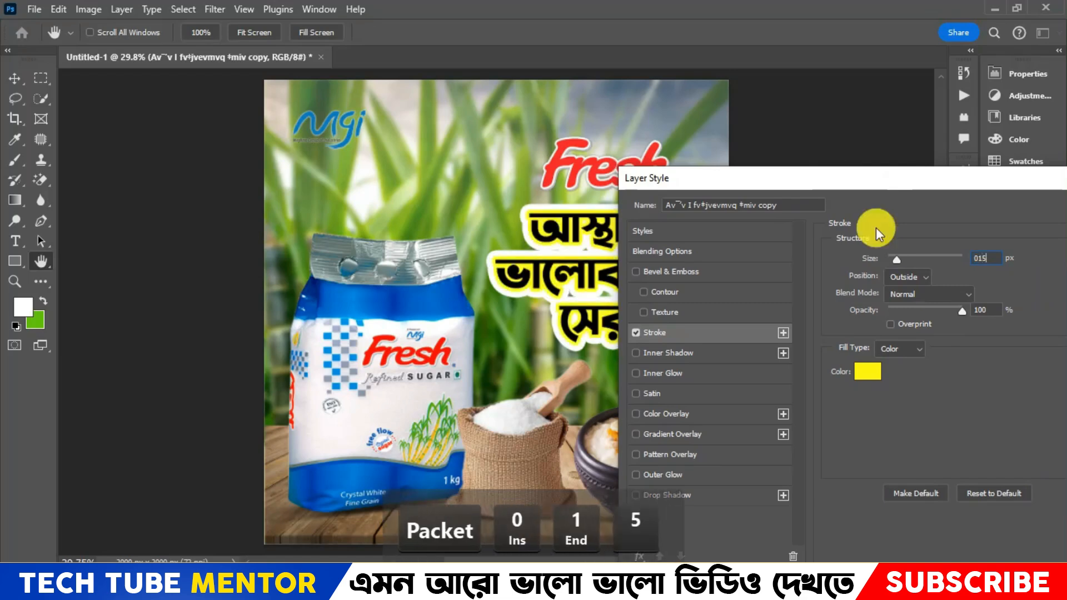
pyautogui.moveTo(917, 174); pyautogui.dragTo(791, 166)
pyautogui.click(1018, 208)
pyautogui.press('p')
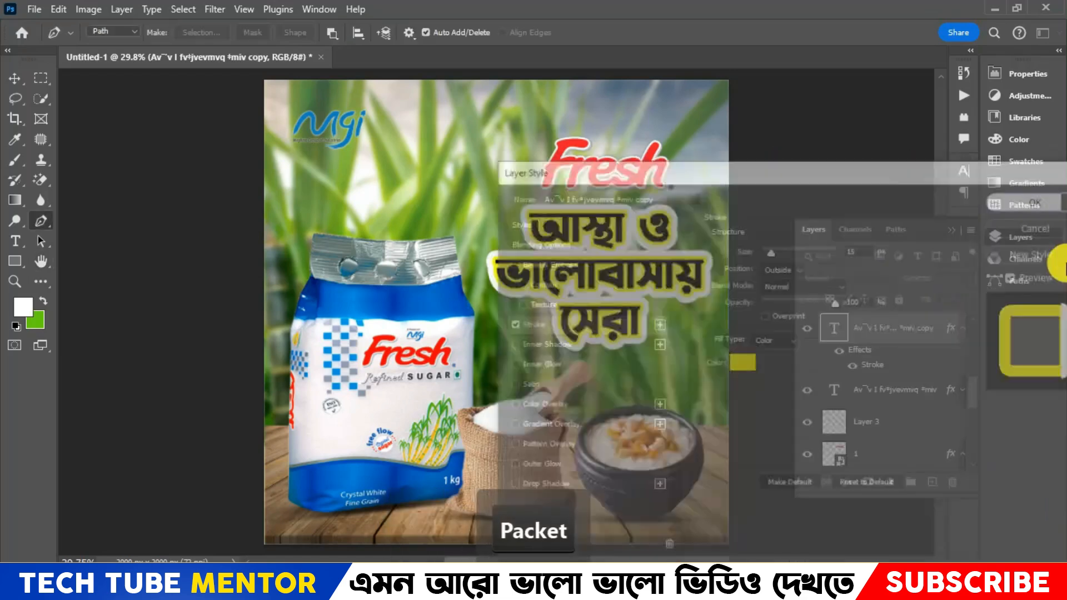
# Step: Nudge the Fresh logo slightly upward above the headline
pyautogui.click(15, 79)
pyautogui.click(647, 177)
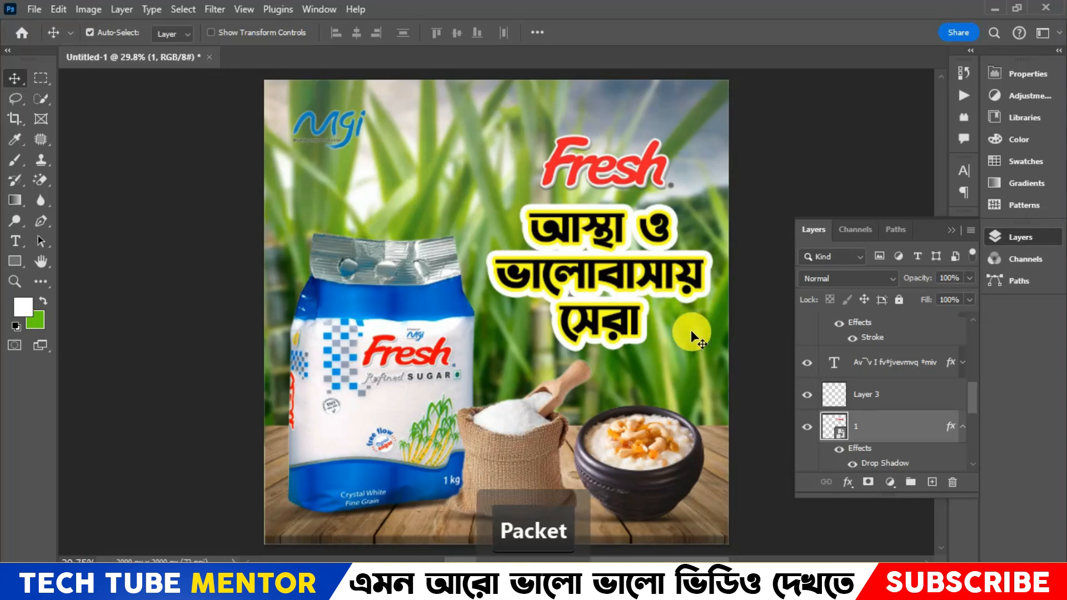
pyautogui.hotkey('ctrl', '-')
pyautogui.hotkey('ctrl', '-')
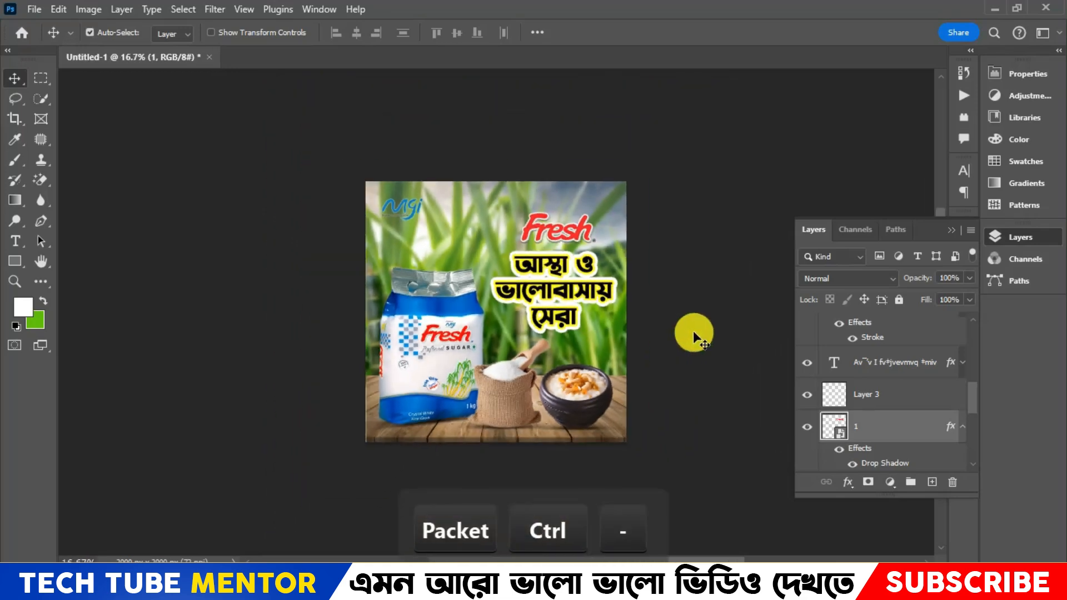
# Step: Select the artwork layers from the rice-pudding bowl down to ghgvv and stamp everything visible into a new merged layer near the top
pyautogui.scroll(8, 914, 386)
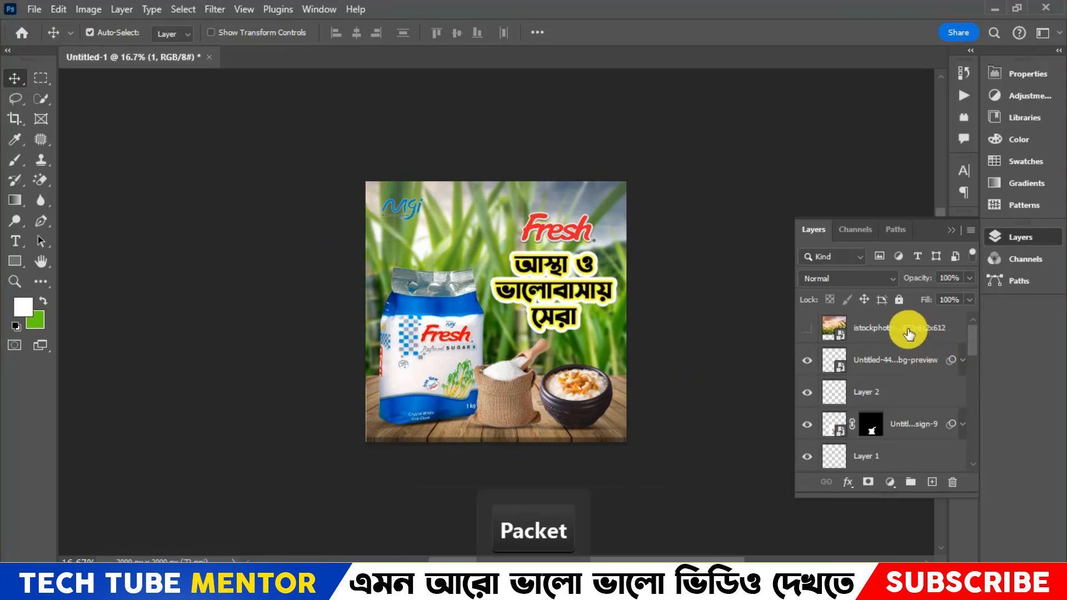
pyautogui.click(908, 334)
pyautogui.click(917, 361)
pyautogui.scroll(-6, 914, 400)
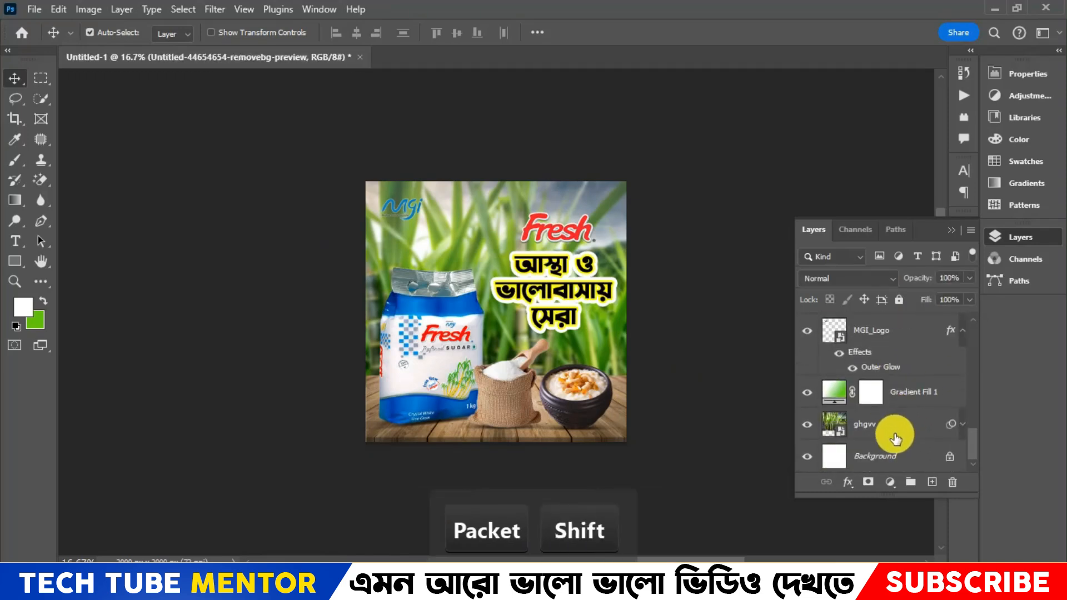
pyautogui.keyDown('shift'); pyautogui.click(907, 409); pyautogui.keyUp('shift')
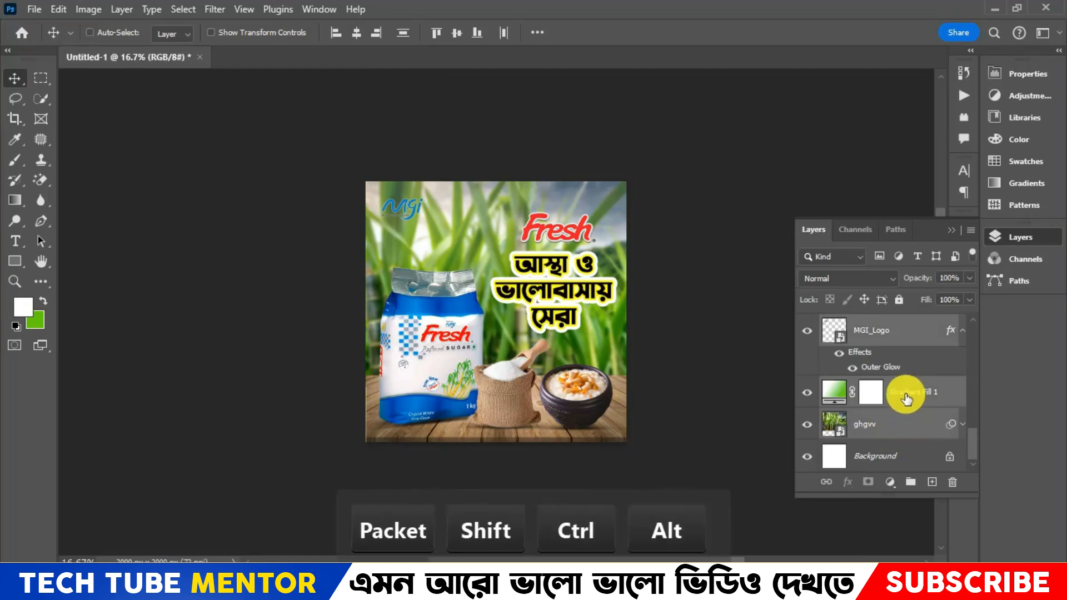
pyautogui.hotkey('ctrl', 'shift', 'alt', 'e')
pyautogui.scroll(6, 889, 400)
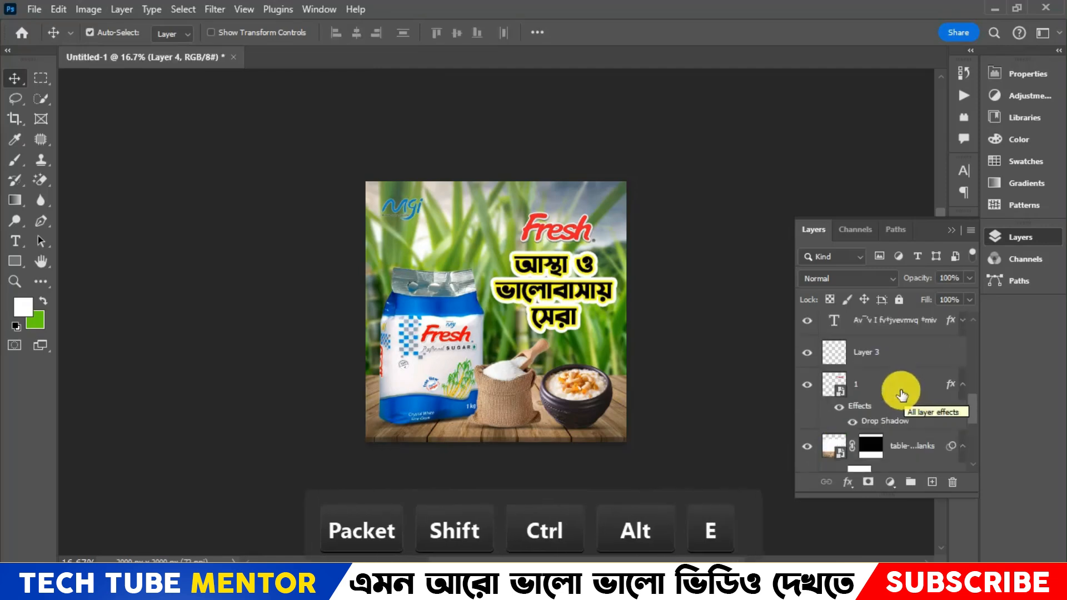
pyautogui.click(807, 361)
pyautogui.click(807, 361)
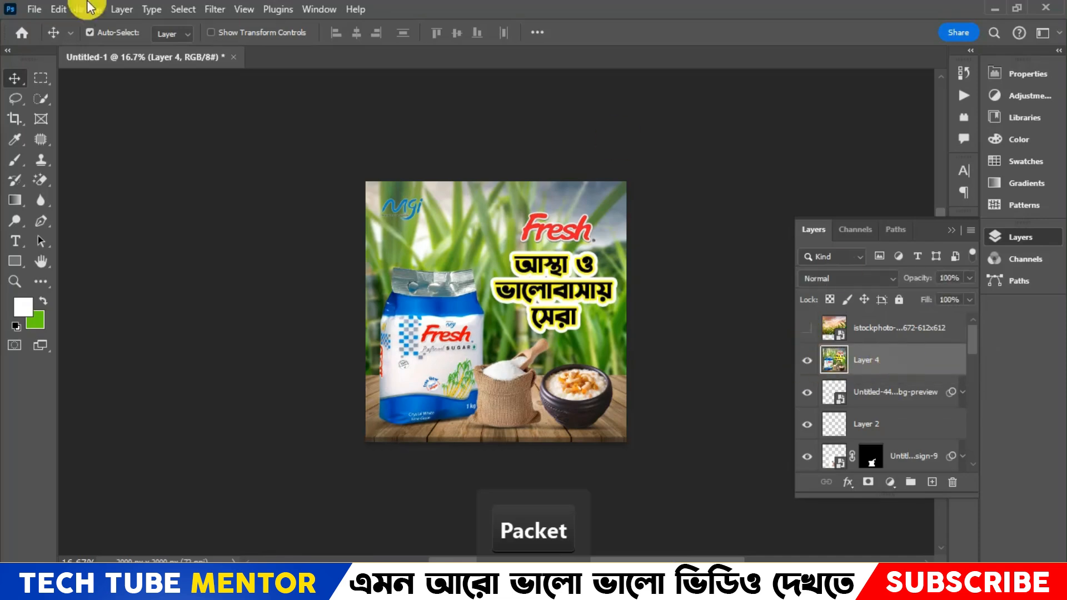
# Step: Start a Camera Raw Filter on the merged layer with exposure -0.15, highlights -19, shadows -6 and whites +28
pyautogui.click(215, 9)
pyautogui.click(278, 141)
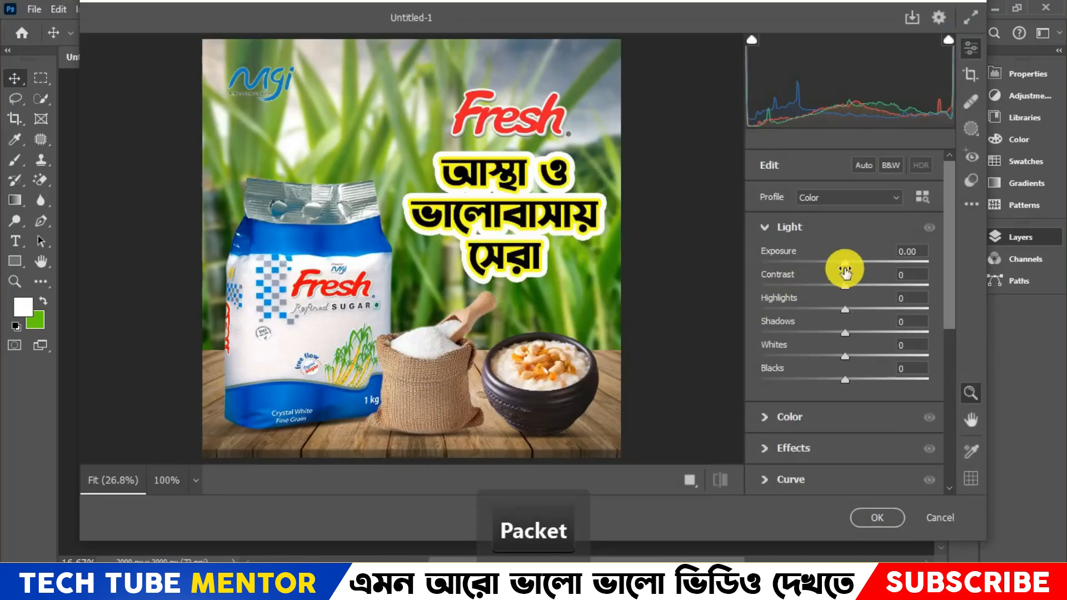
pyautogui.moveTo(845, 269); pyautogui.dragTo(843, 267)
pyautogui.moveTo(845, 309); pyautogui.dragTo(840, 333)
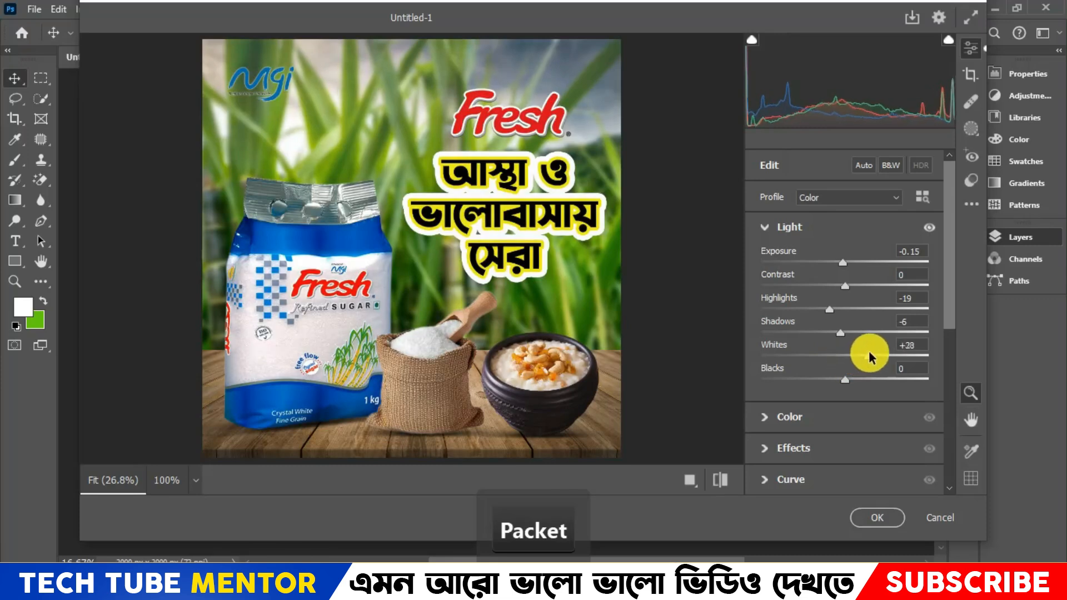
# Step: Fine-tune the merged image's colour balance and saturation slightly, with the temperature at 0
pyautogui.click(789, 227)
pyautogui.click(795, 258)
pyautogui.moveTo(845, 389)
pyautogui.mouseDown()
pyautogui.moveTo(860, 364)
pyautogui.moveTo(849, 389)
pyautogui.mouseUp()
pyautogui.moveTo(845, 342); pyautogui.dragTo(856, 346)
pyautogui.moveTo(913, 309); pyautogui.dragTo(849, 308)
pyautogui.write('0')
pyautogui.click(790, 258)
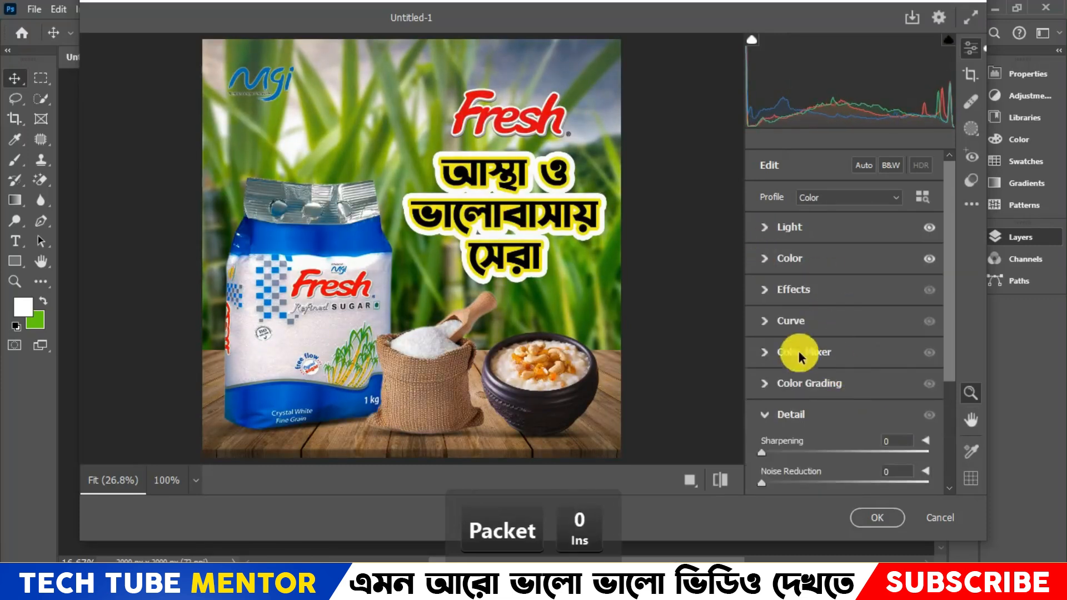
# Step: Set noise reduction to 11 and sharpening to 10, and compare the image with and without these detail adjustments
pyautogui.moveTo(762, 483); pyautogui.dragTo(783, 451)
pyautogui.write('10')
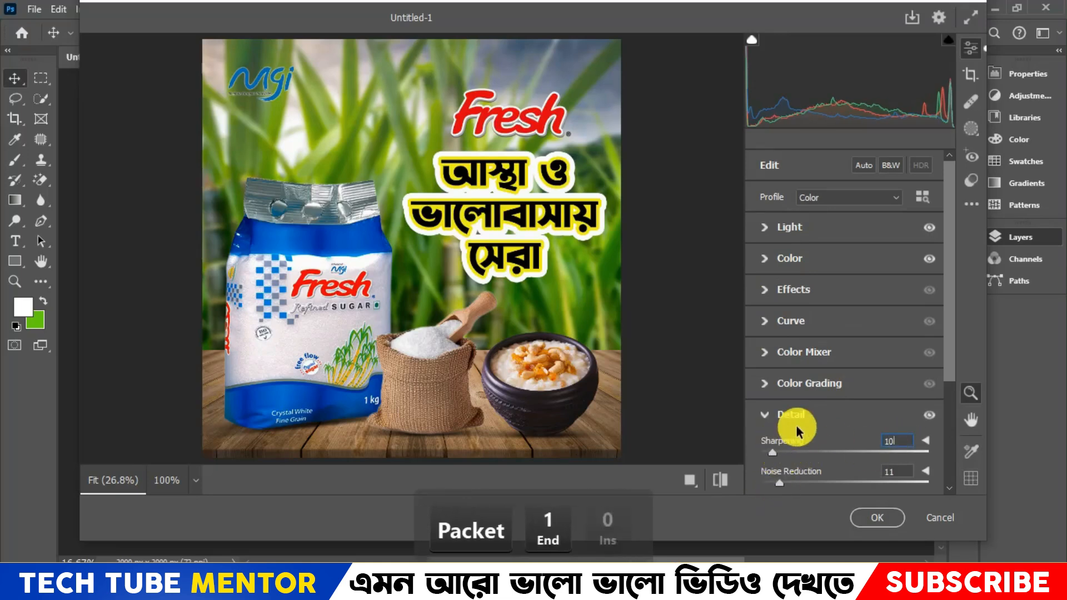
pyautogui.click(924, 416)
pyautogui.click(924, 414)
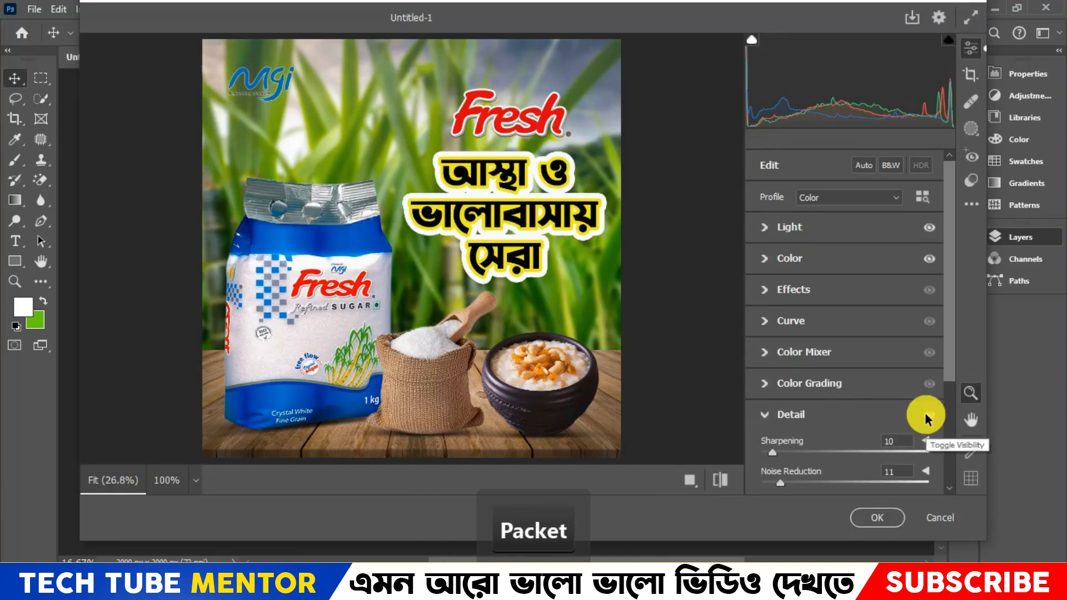
# Step: In the Color Mixer, set saturation to -1 for oranges, +13 for yellows, -13 for greens and +23 for aquas
pyautogui.click(925, 414)
pyautogui.click(925, 413)
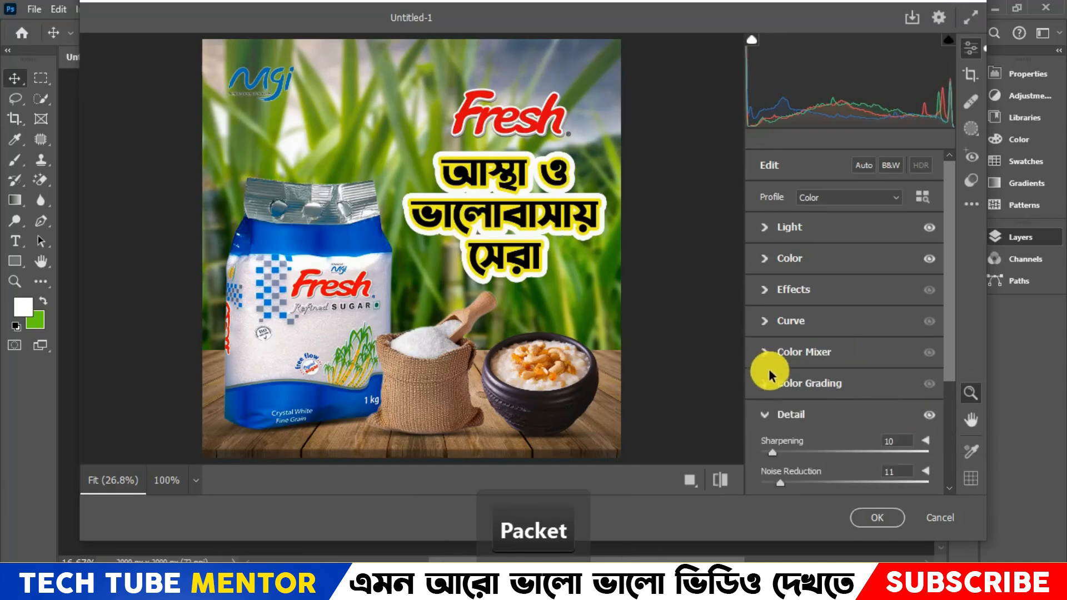
pyautogui.click(771, 414)
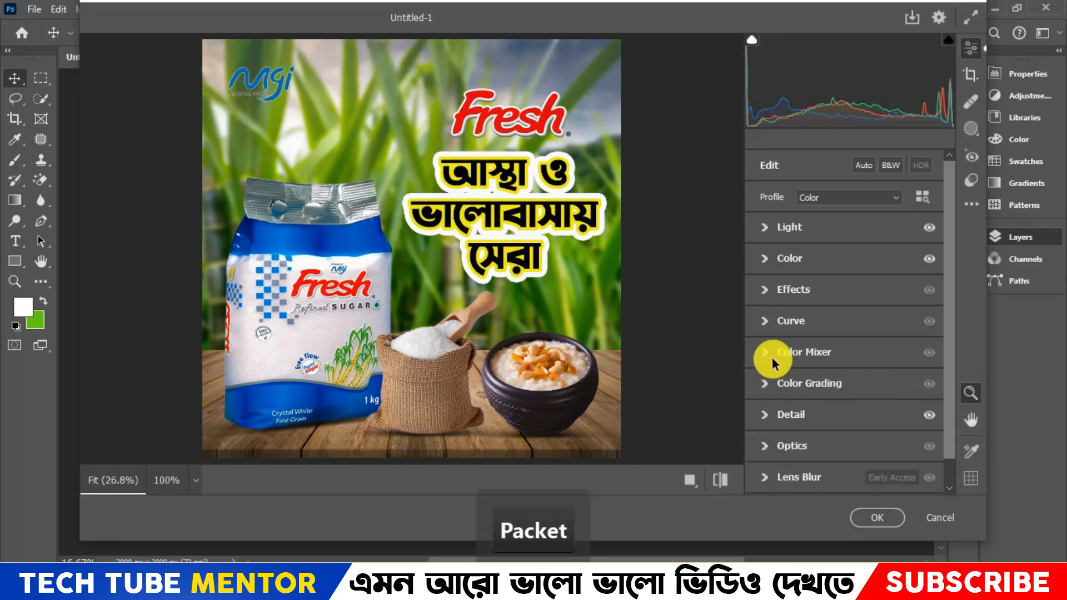
pyautogui.click(772, 356)
pyautogui.moveTo(849, 351); pyautogui.dragTo(864, 391)
pyautogui.click(853, 328)
# Step: Compare the whole image repeatedly between the default and the current Camera Raw settings
pyautogui.click(728, 479)
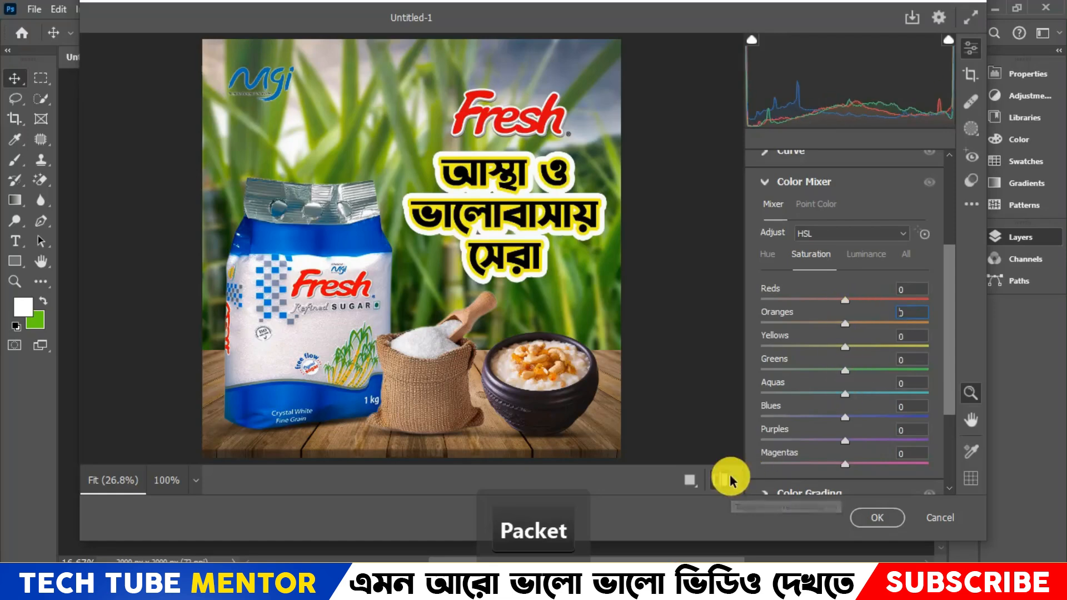
pyautogui.click(723, 480)
pyautogui.click(723, 480)
pyautogui.click(724, 480)
pyautogui.click(722, 476)
pyautogui.click(723, 476)
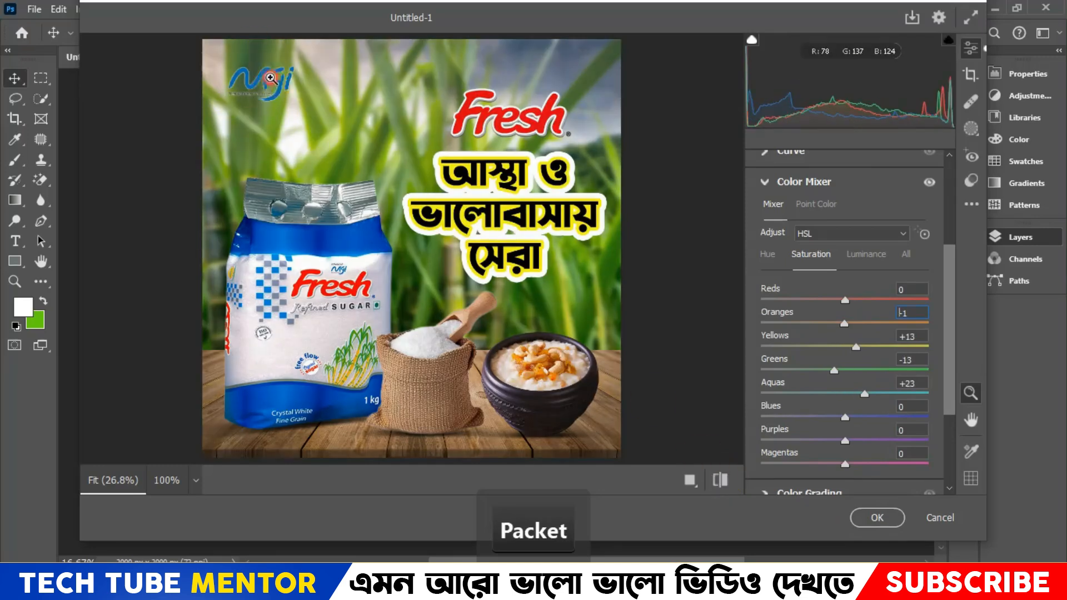
# Step: Examine the Mgi logo, the Fresh logo with the headline, and the full image before and after the grading
pyautogui.click(271, 78)
pyautogui.click(719, 481)
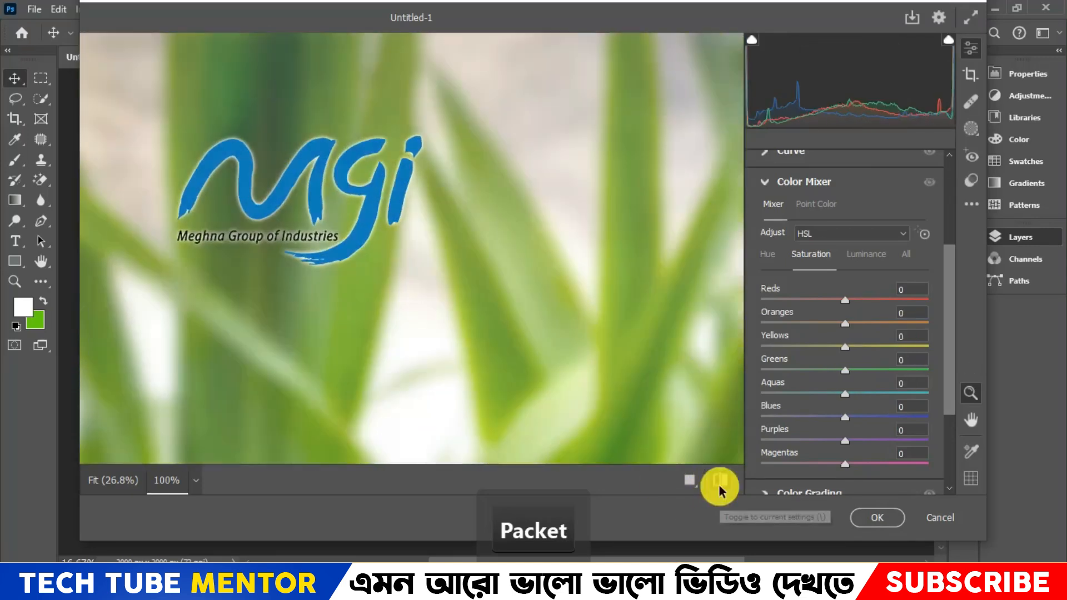
pyautogui.click(720, 482)
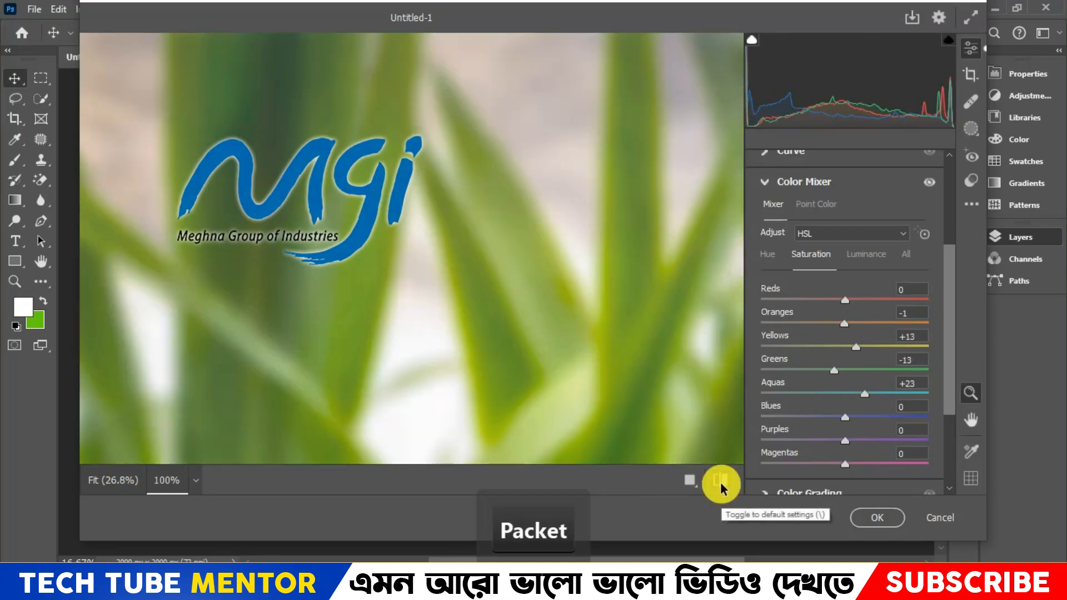
pyautogui.click(381, 305)
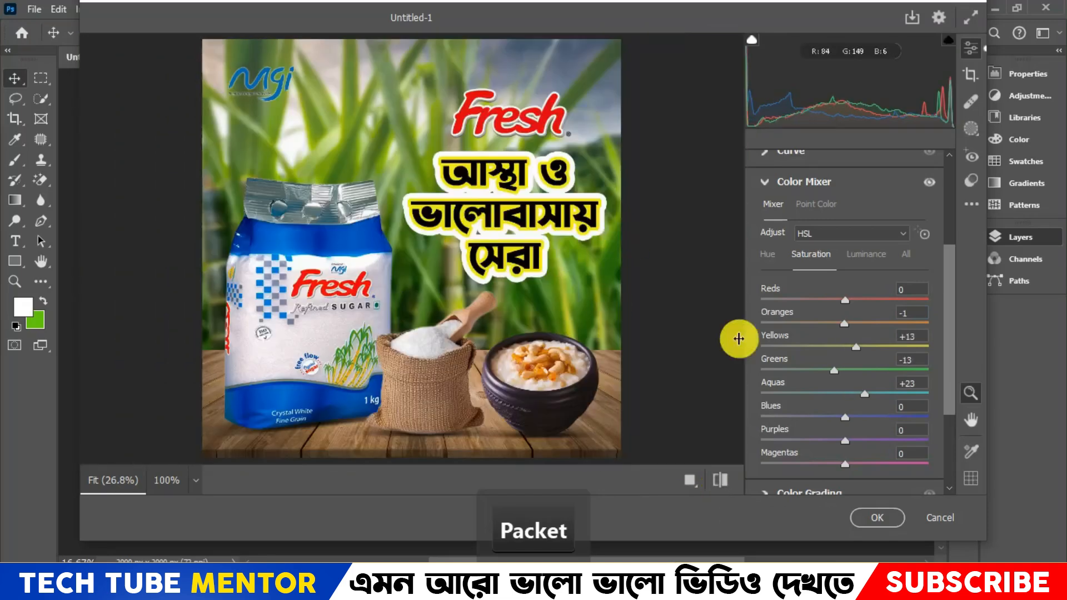
pyautogui.click(572, 153)
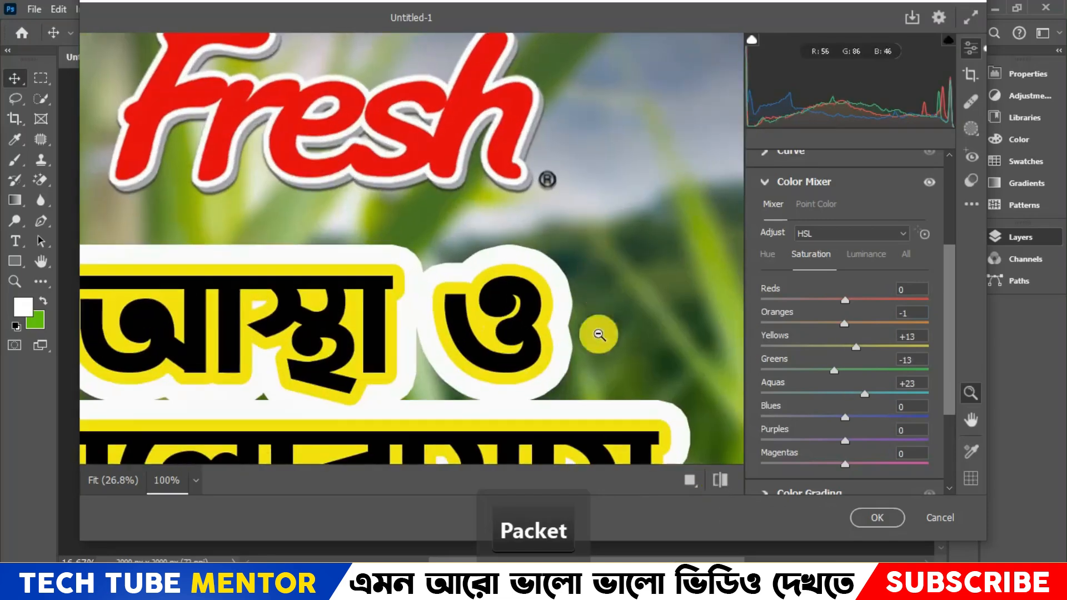
pyautogui.click(713, 485)
pyautogui.click(713, 488)
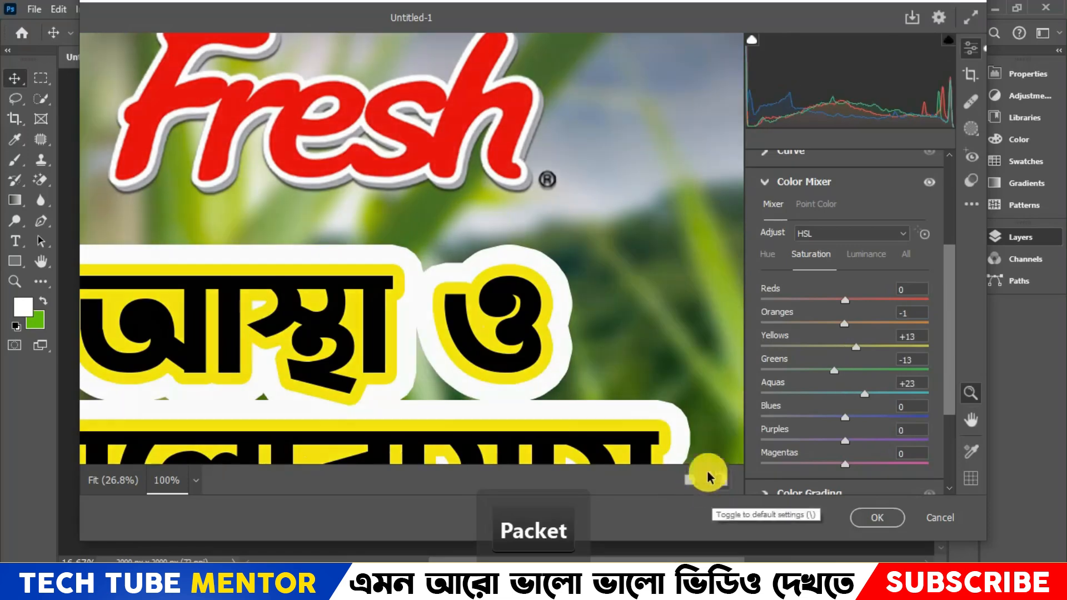
pyautogui.click(572, 305)
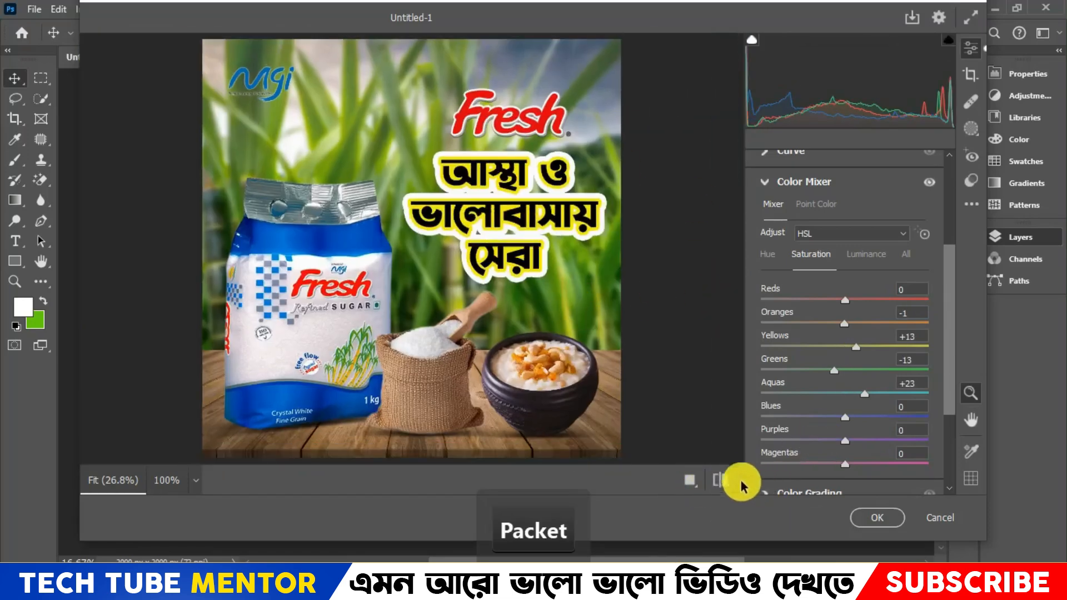
pyautogui.click(722, 481)
pyautogui.click(726, 481)
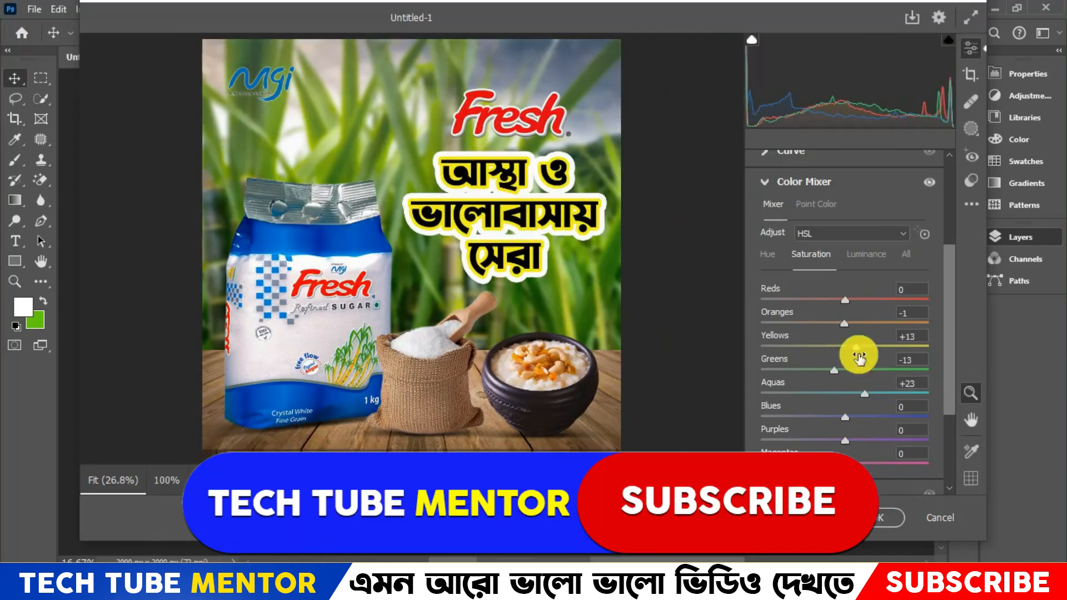
# Step: Set the Color Mixer luminance to +4 for yellows and +5 for aquas, and apply the Camera Raw Filter
pyautogui.click(871, 259)
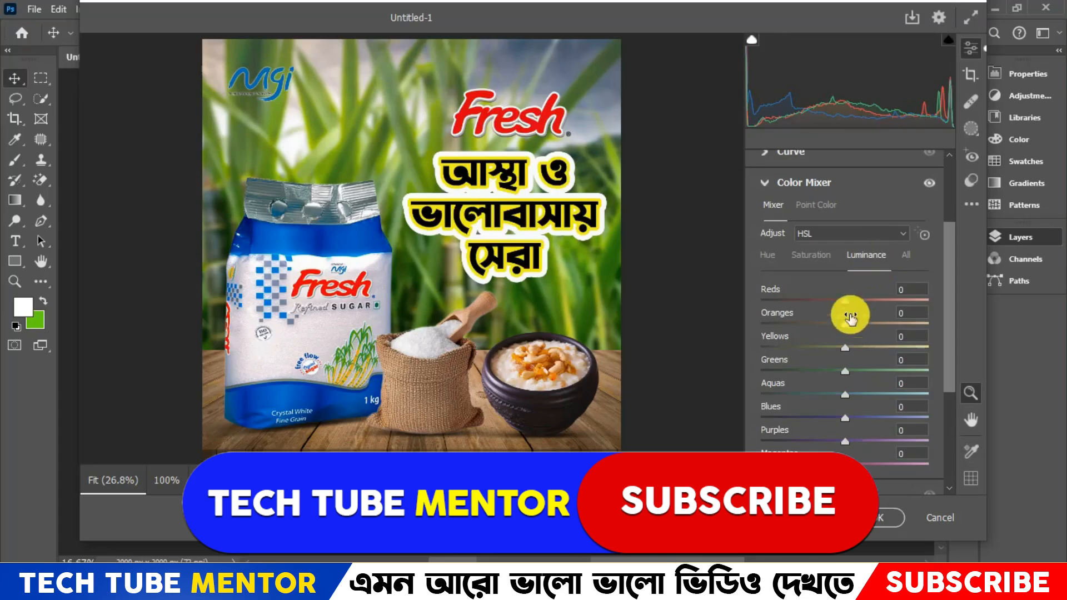
pyautogui.moveTo(854, 307)
pyautogui.mouseDown()
pyautogui.moveTo(812, 305)
pyautogui.moveTo(849, 305)
pyautogui.mouseUp()
pyautogui.doubleClick(799, 293)
pyautogui.moveTo(845, 348); pyautogui.dragTo(865, 348)
pyautogui.moveTo(848, 394)
pyautogui.mouseDown()
pyautogui.moveTo(862, 395)
pyautogui.moveTo(848, 396)
pyautogui.mouseUp()
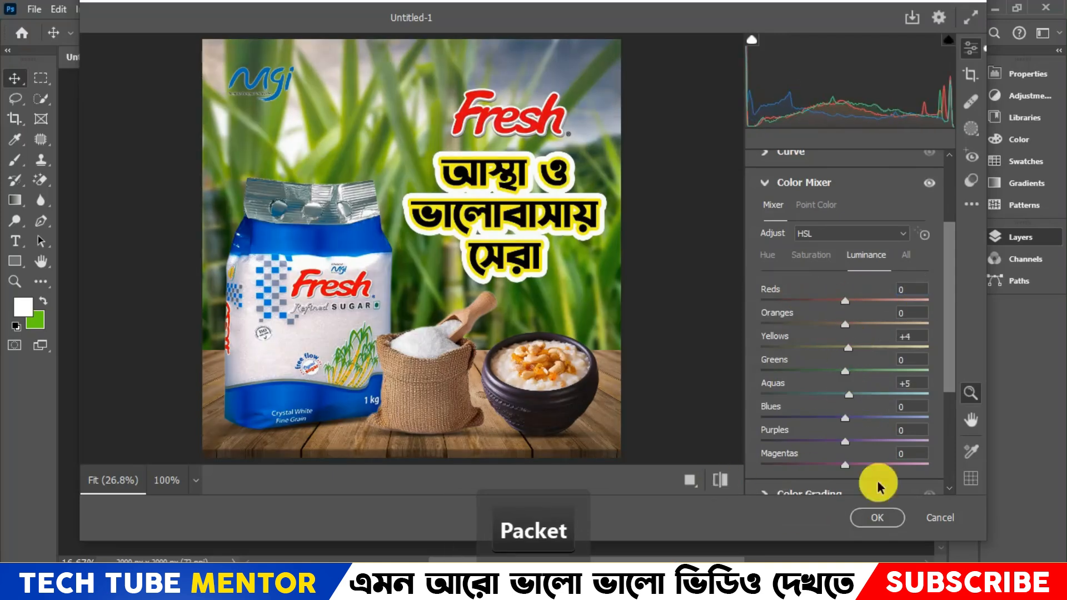
pyautogui.click(878, 518)
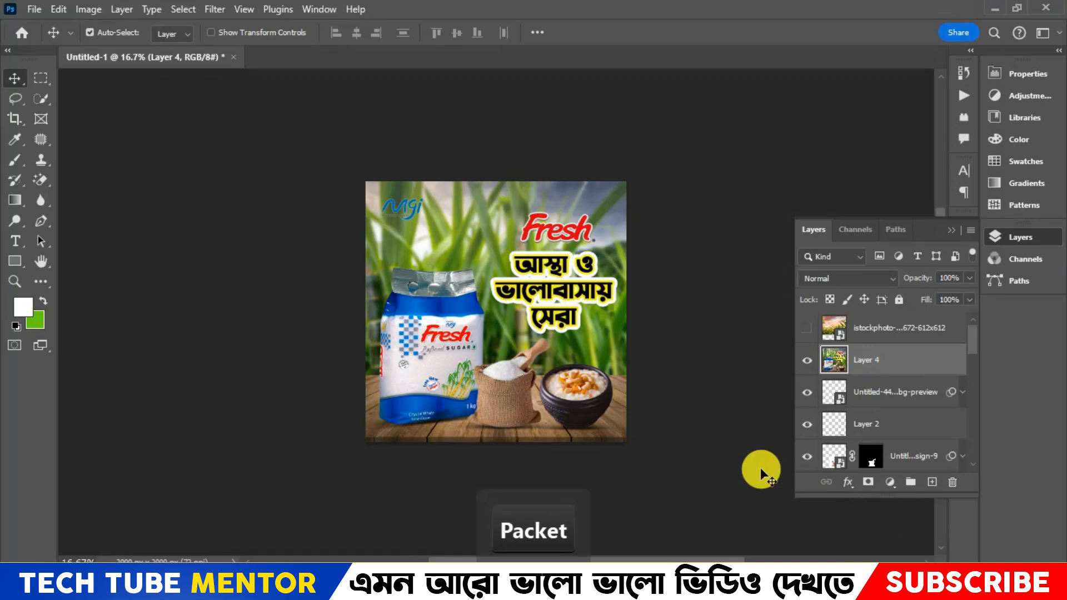
pyautogui.hotkey('ctrl', '0')
pyautogui.hotkey('ctrl', '-')
pyautogui.hotkey('ctrl', '-')
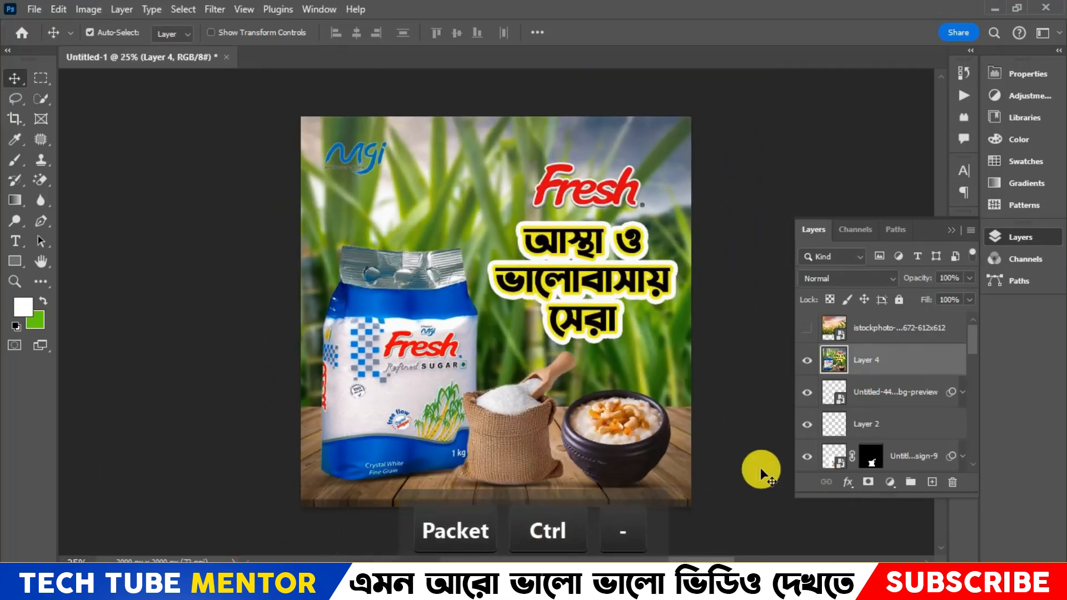